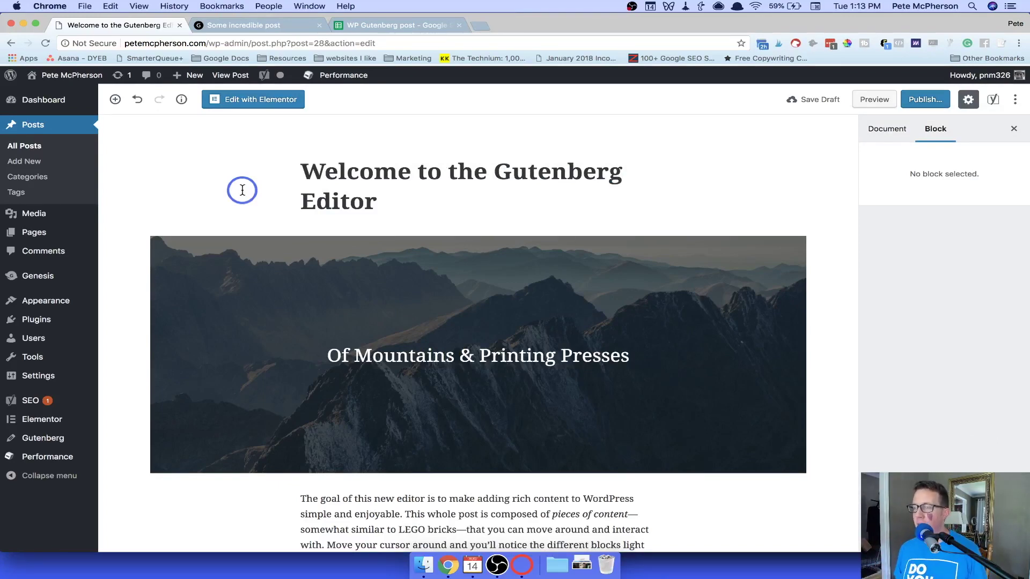
- Scroll through the demo post, then leave it without saving to open a blank Add New Post
scroll(241, 190, down, 15)
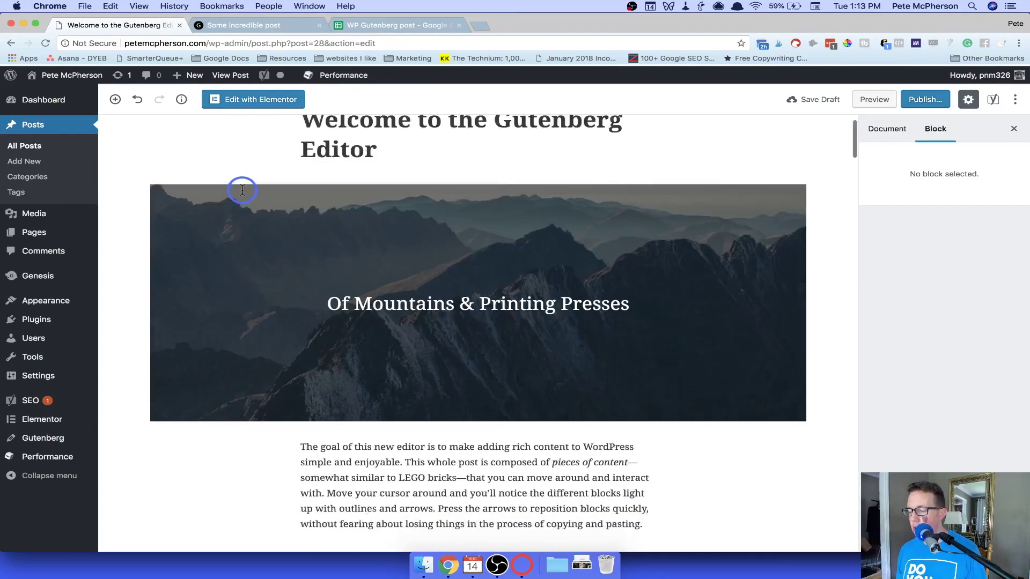
scroll(241, 190, up, 15)
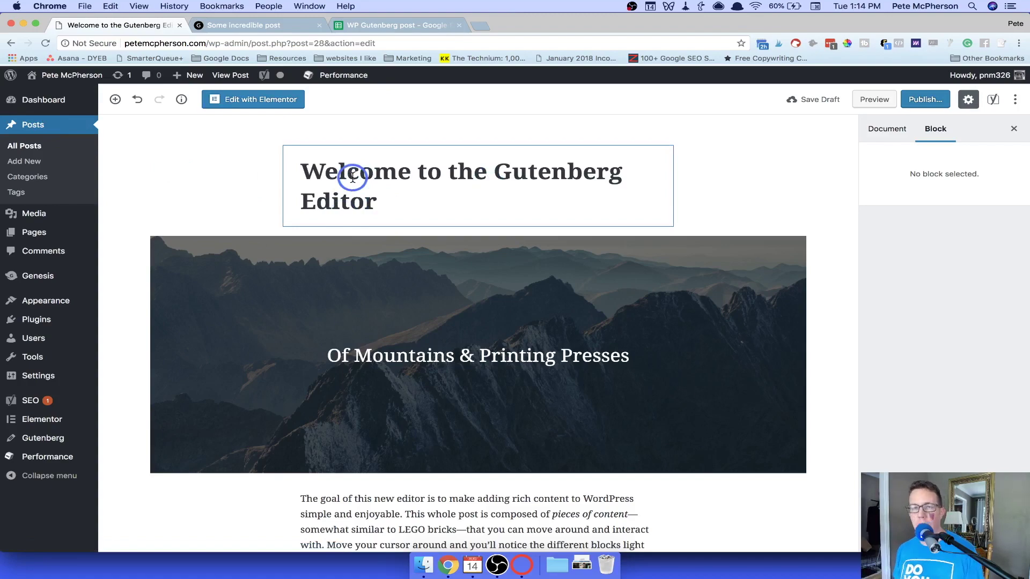
scroll(352, 177, down, 10)
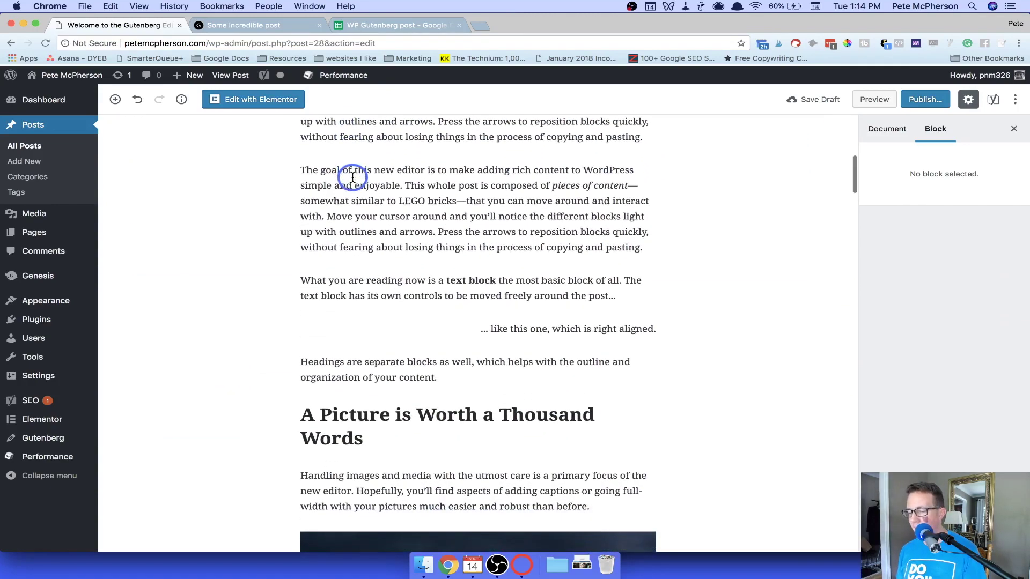
scroll(352, 177, down, 13)
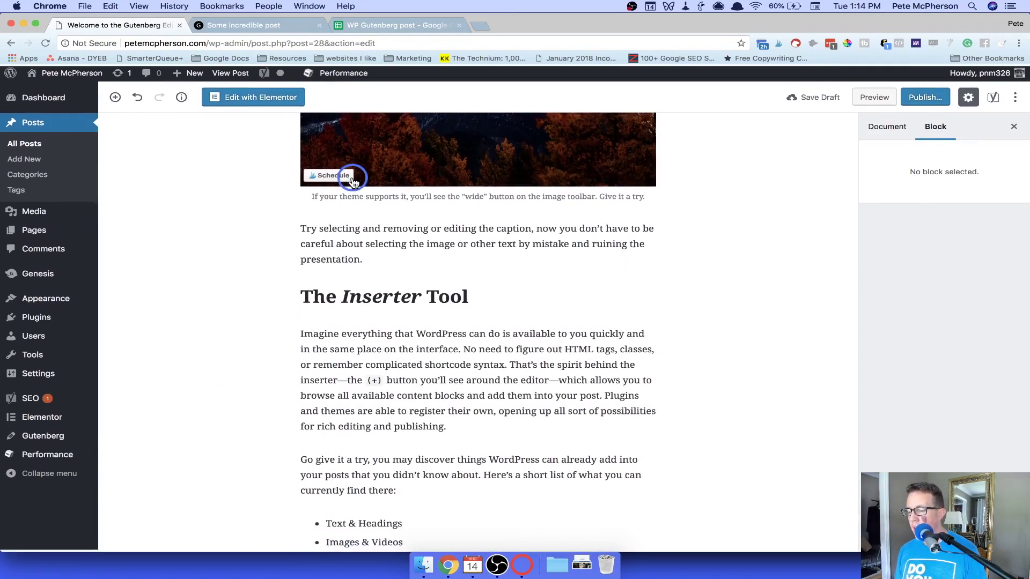
scroll(391, 297, down, 6)
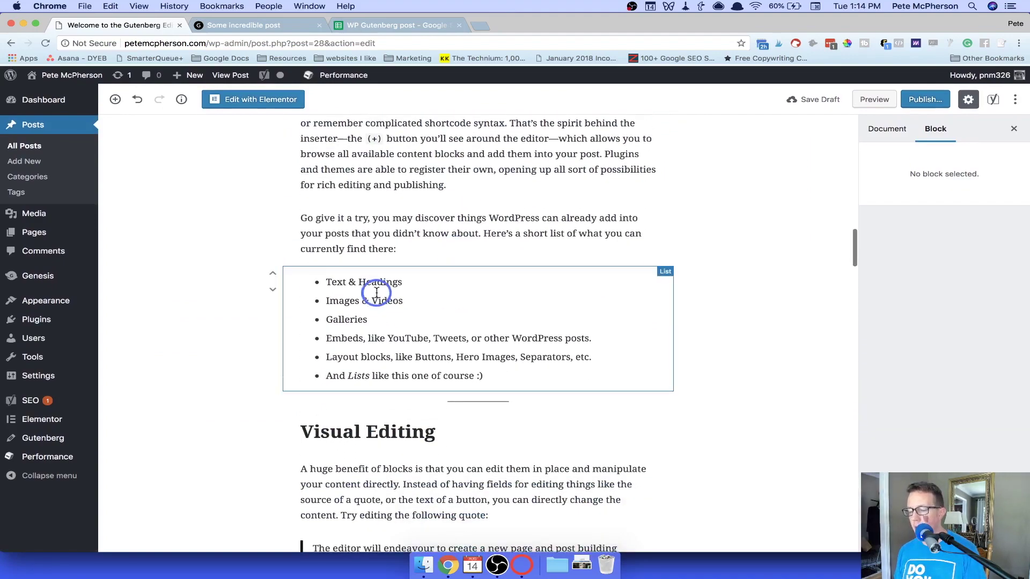
scroll(376, 293, down, 16)
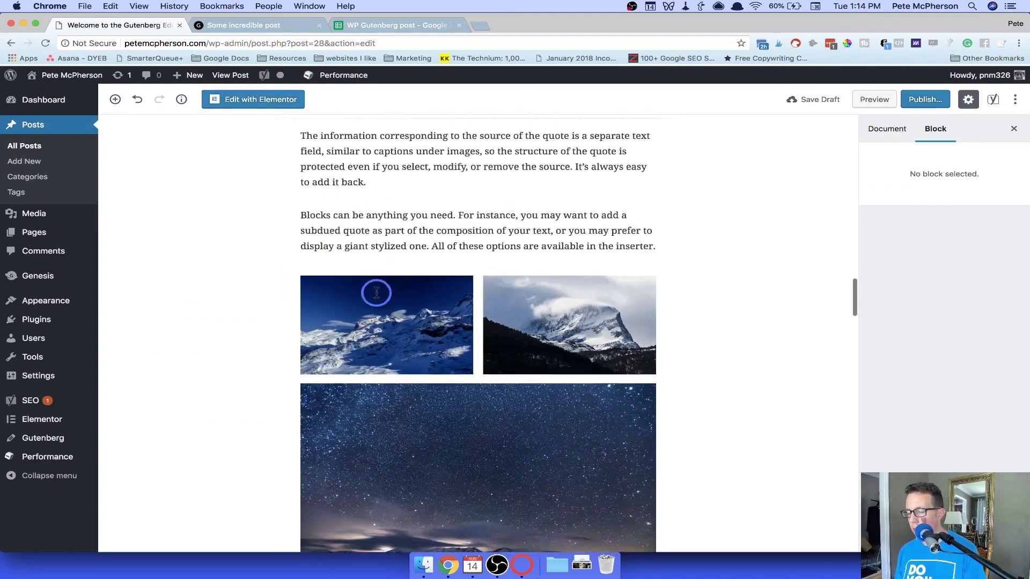
scroll(376, 292, down, 9)
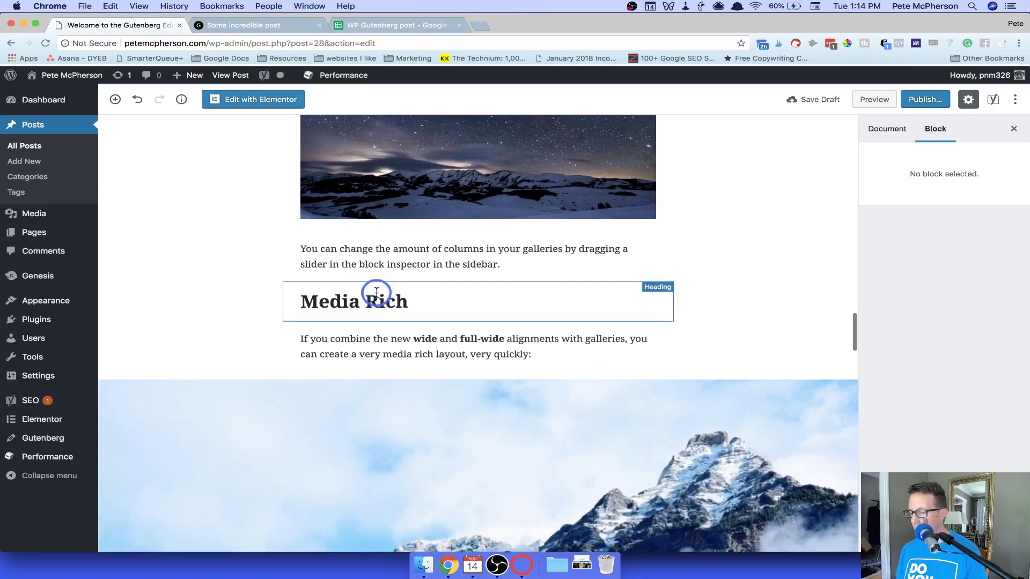
scroll(376, 293, up, 20)
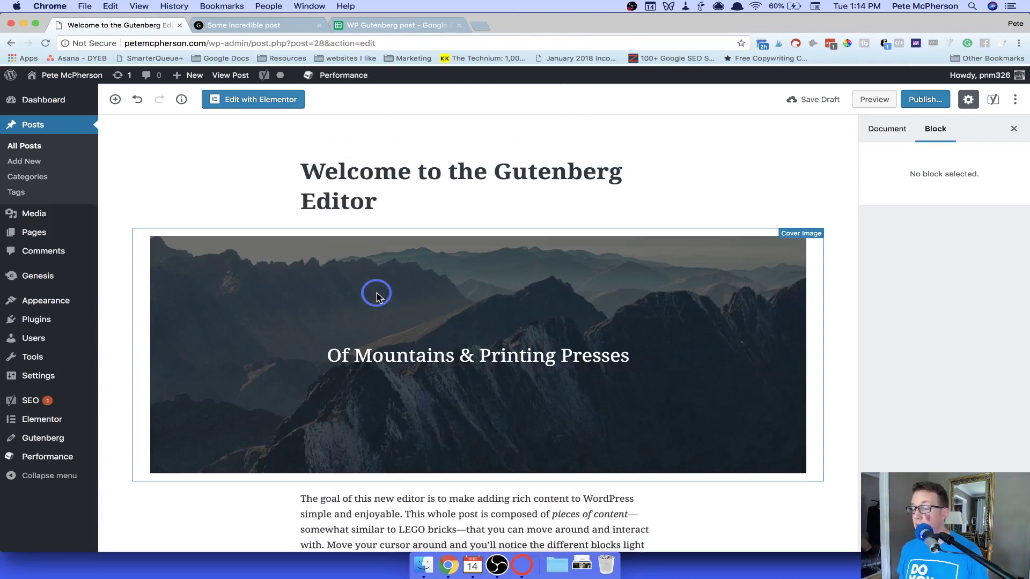
scroll(376, 294, down, 10)
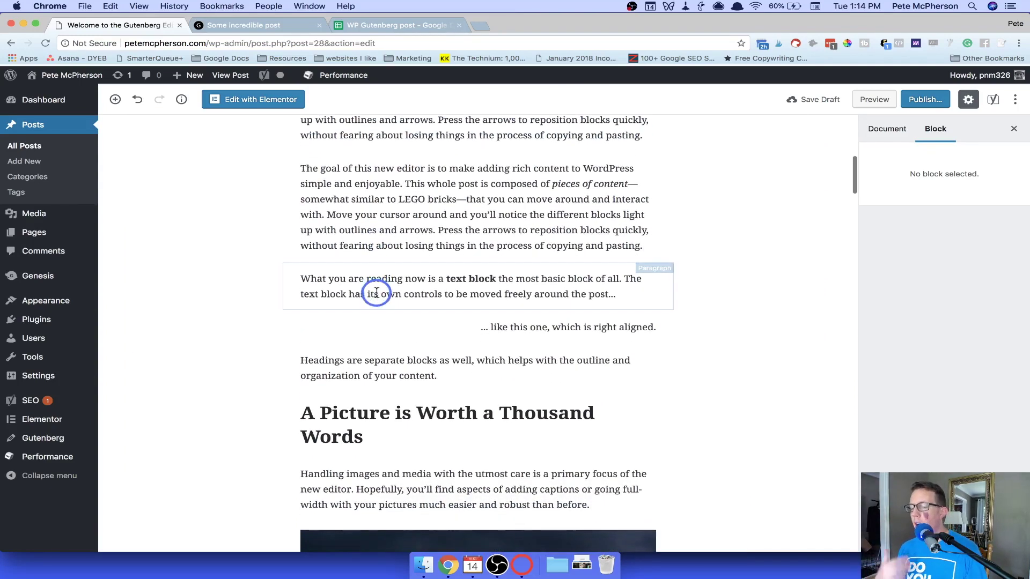
scroll(377, 294, up, 10)
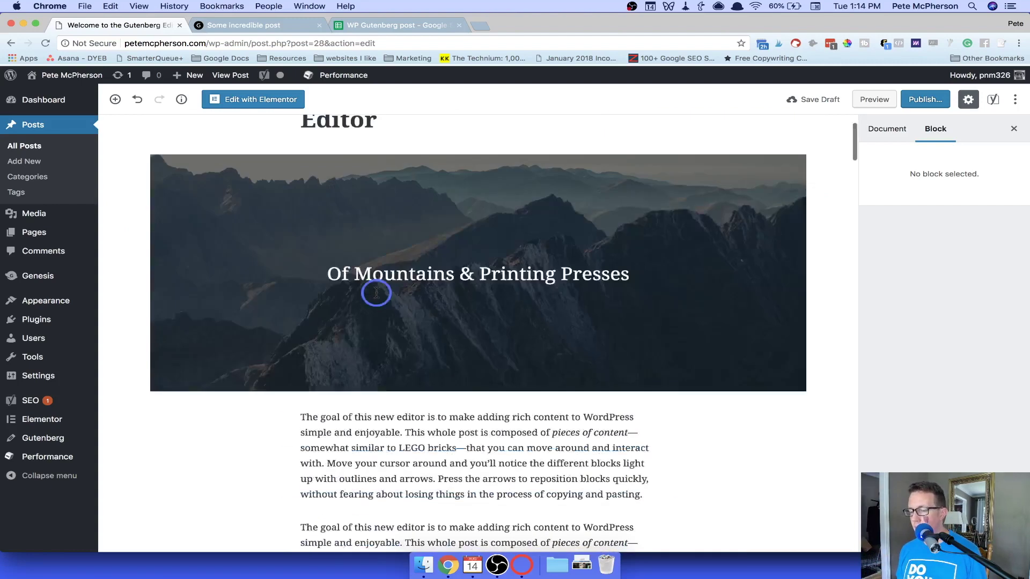
click(39, 165)
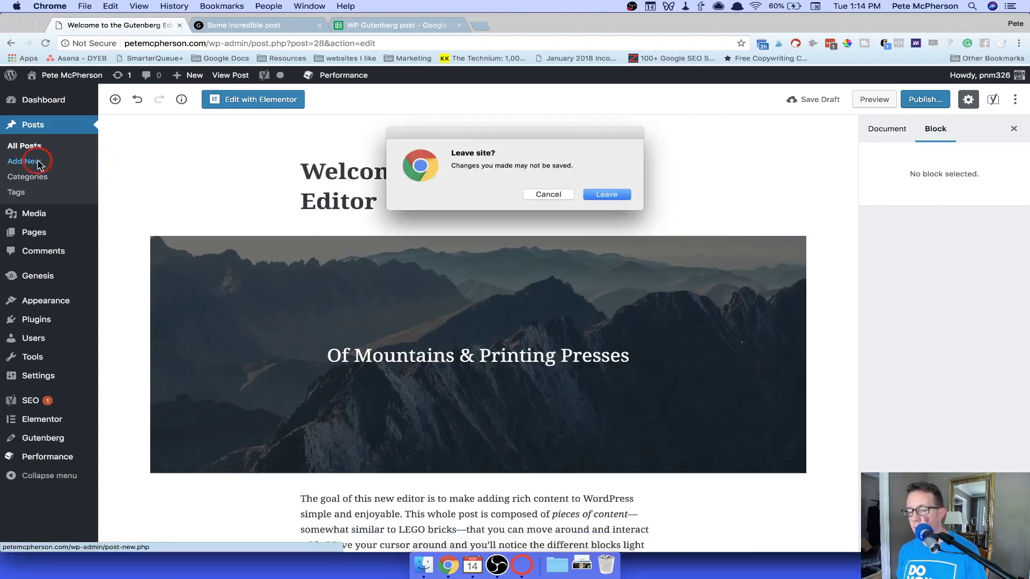
click(608, 195)
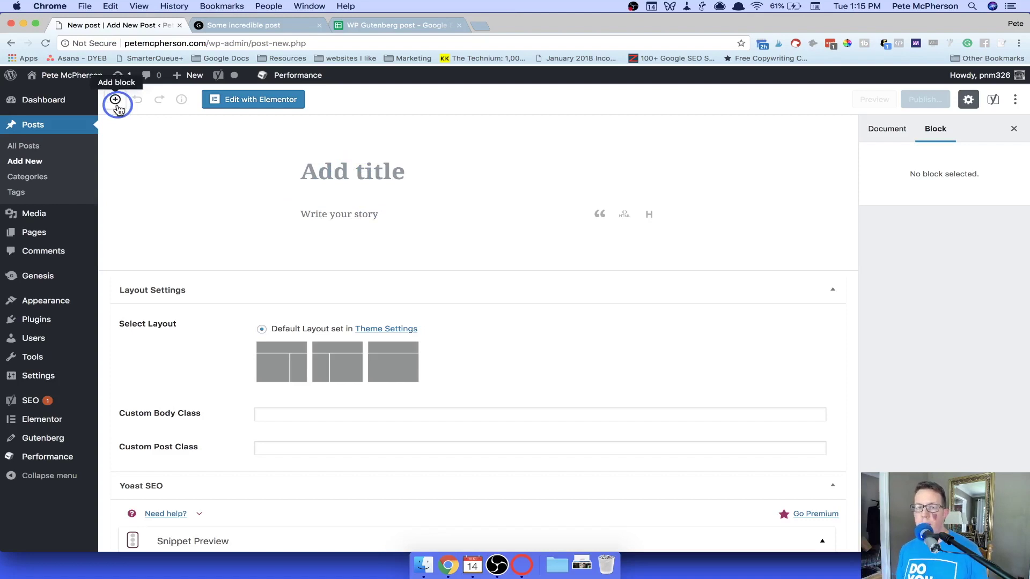
click(117, 104)
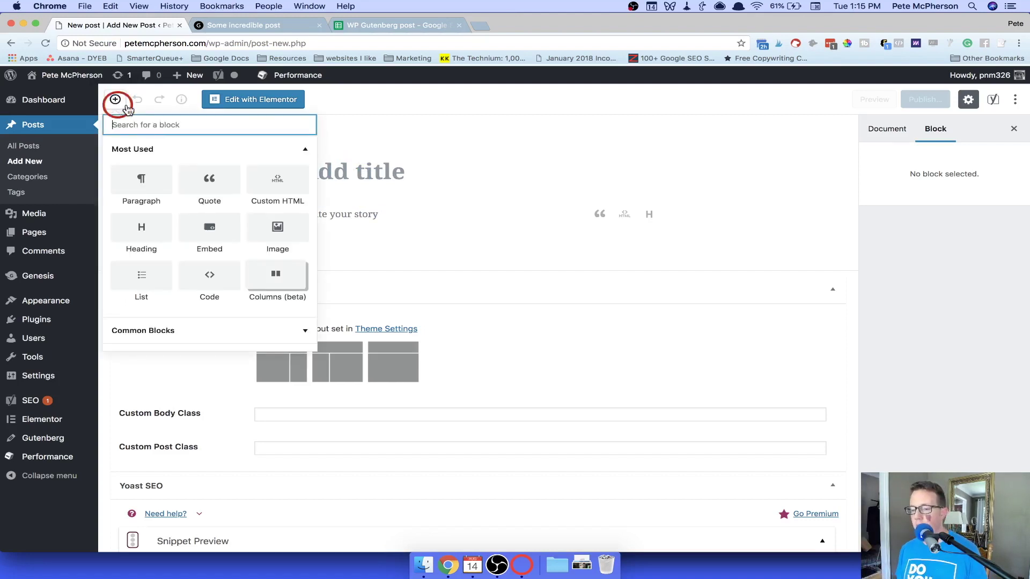
click(408, 161)
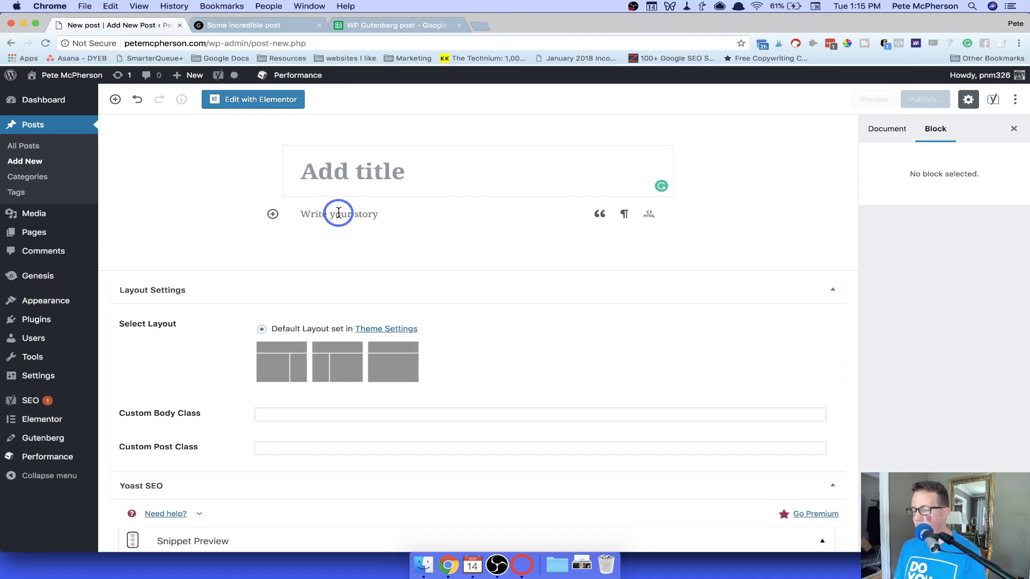
- Title the post 'This is a title' and add paragraphs 'This is the first sentence.', 'This is the 2nd.', 'I love to blog all the dang time.'
text(This is a title)
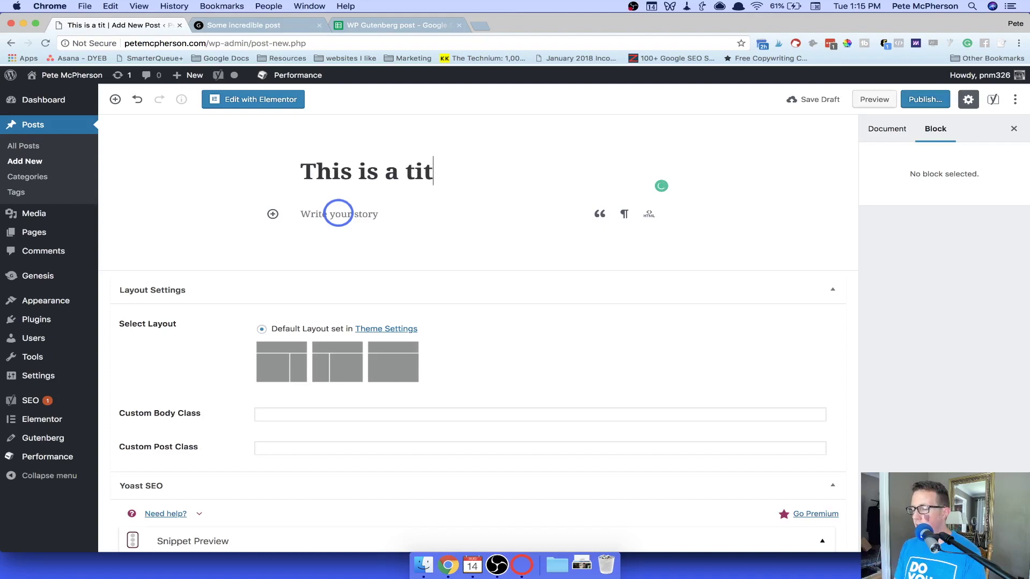
click(338, 213)
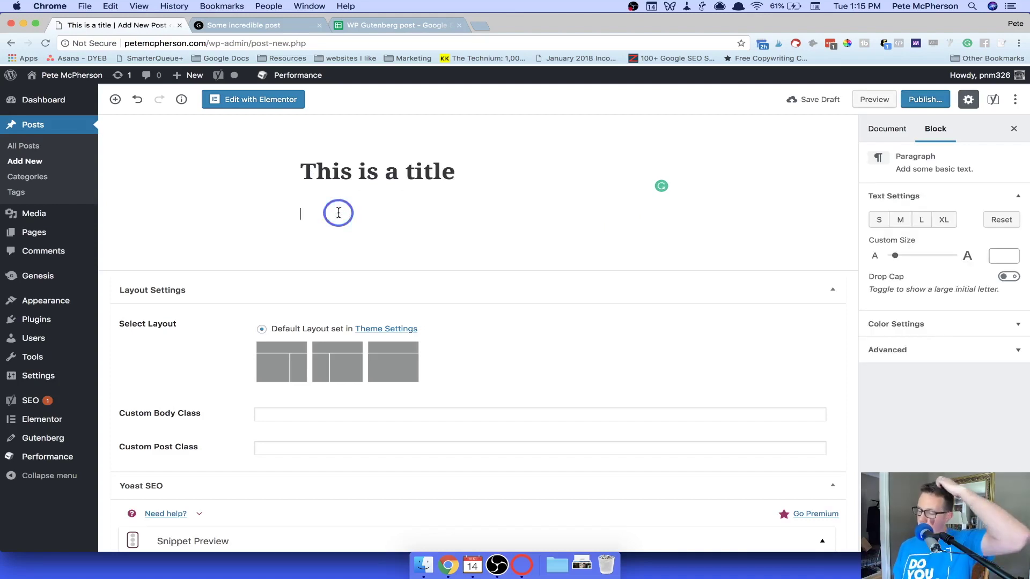
text(I)
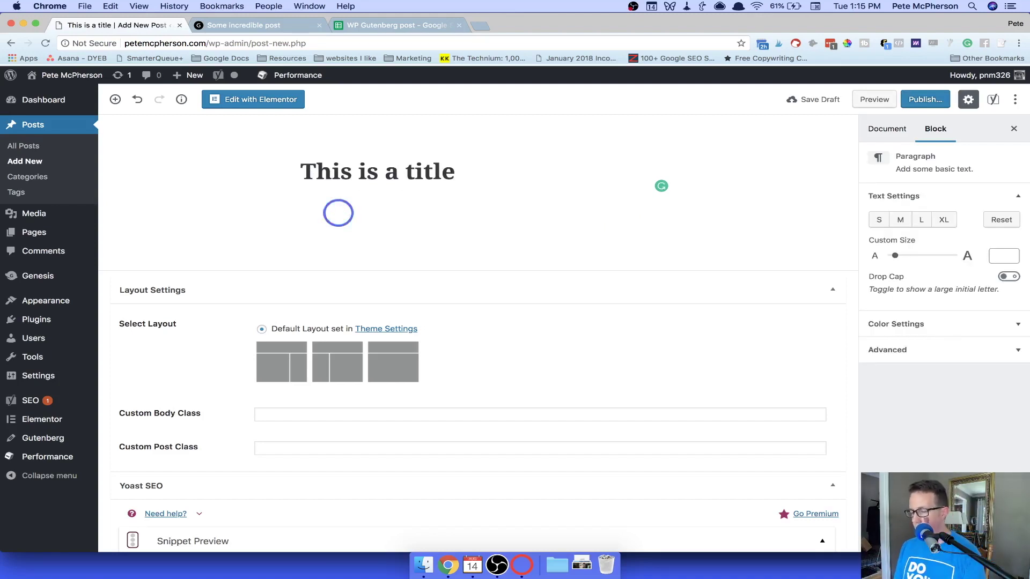
text(This is the first sente)
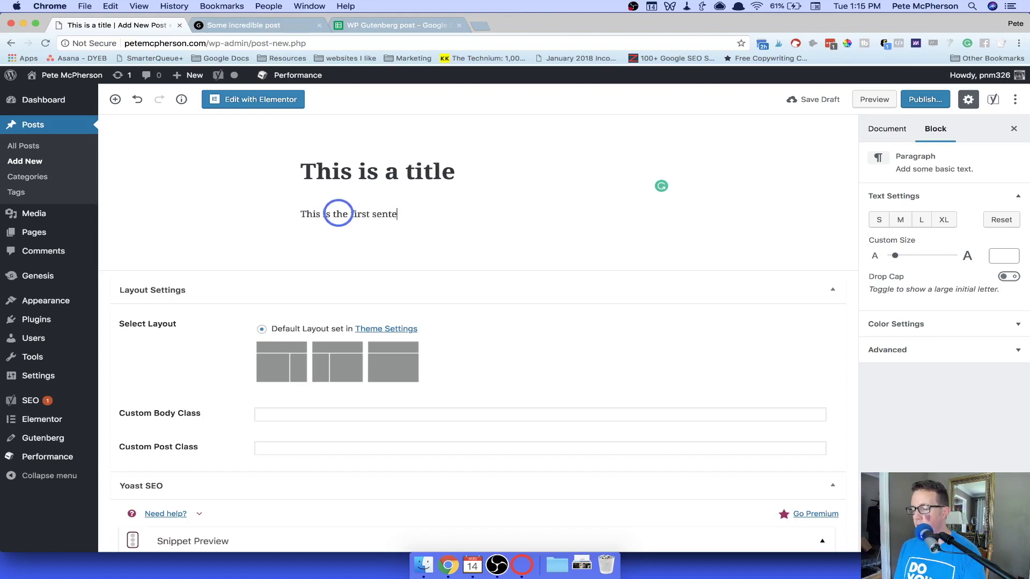
text(nce.)
key(Return)
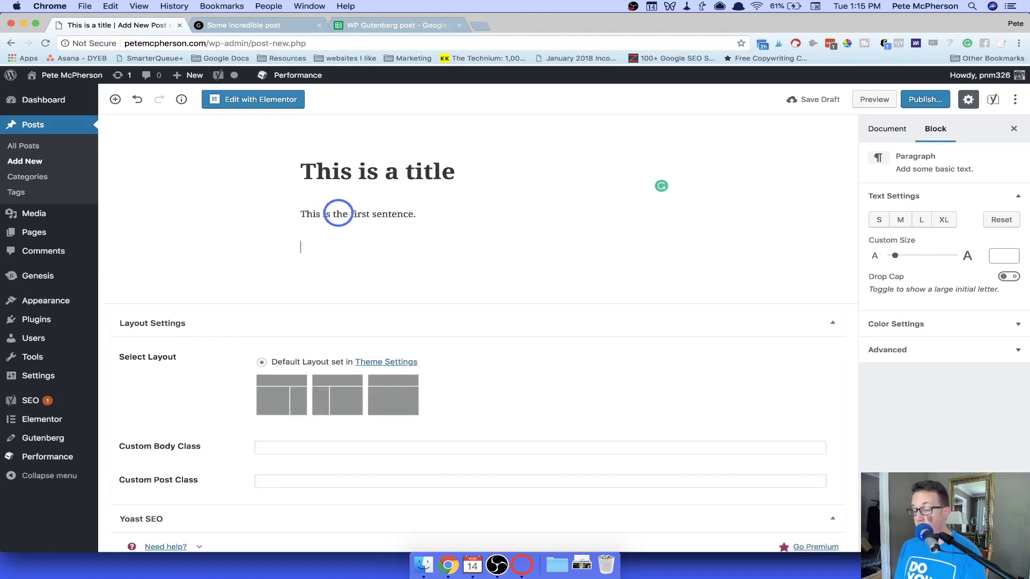
text(This is the se)
key(BackSpace)
key(BackSpace)
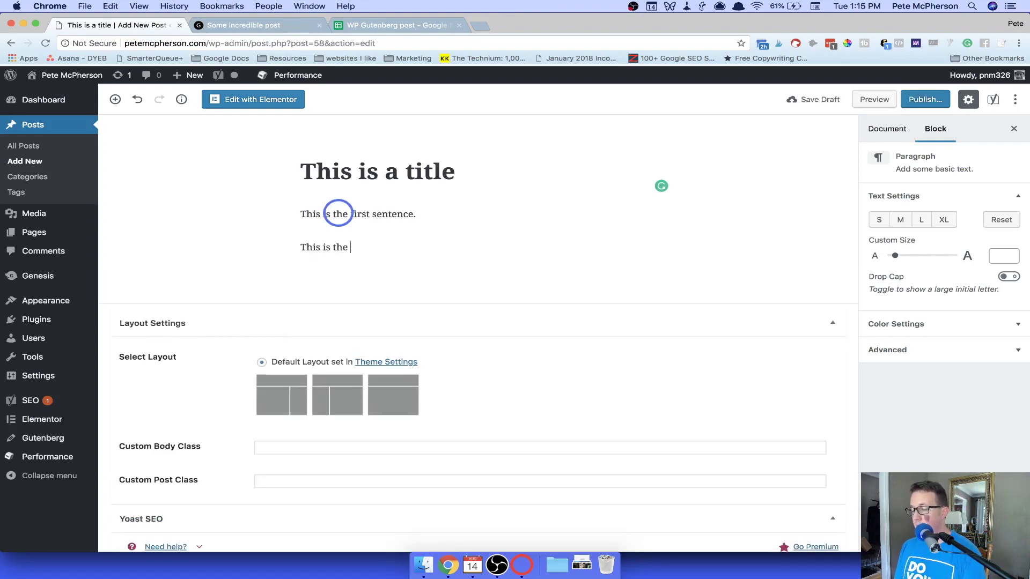
text(2nd.)
key(Return)
text(I lov)
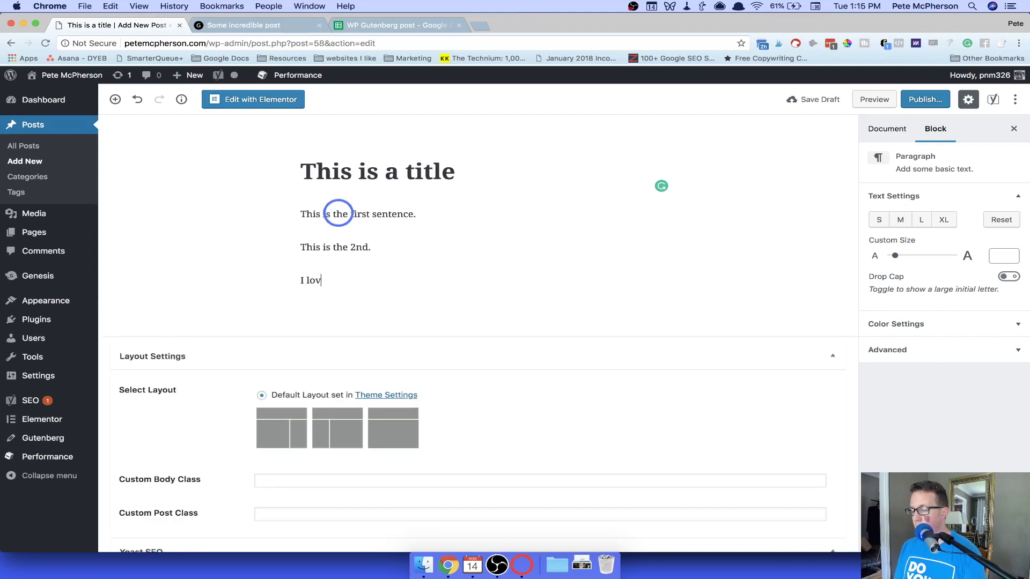
text(e to blog all the dang time.)
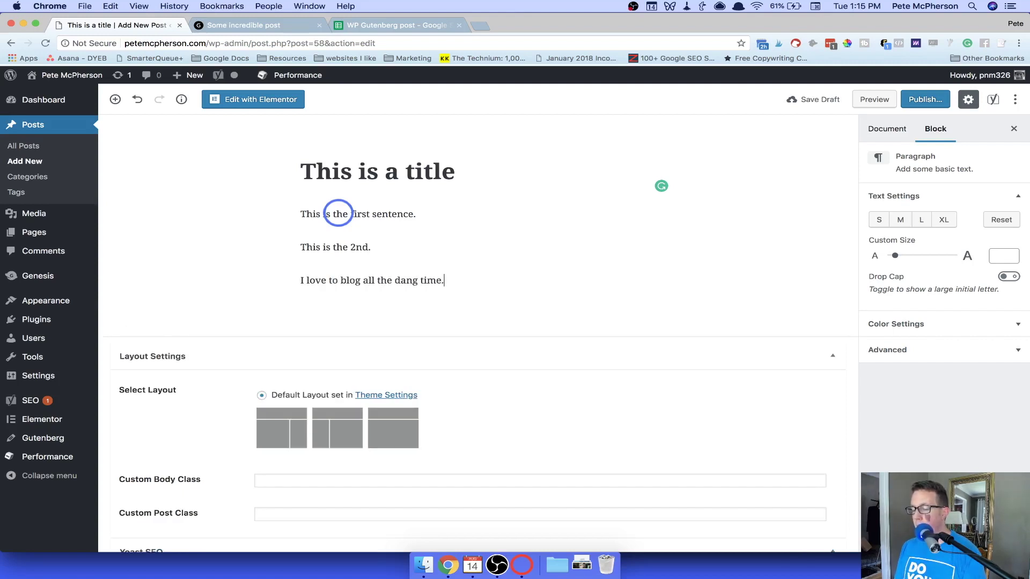
key(Return)
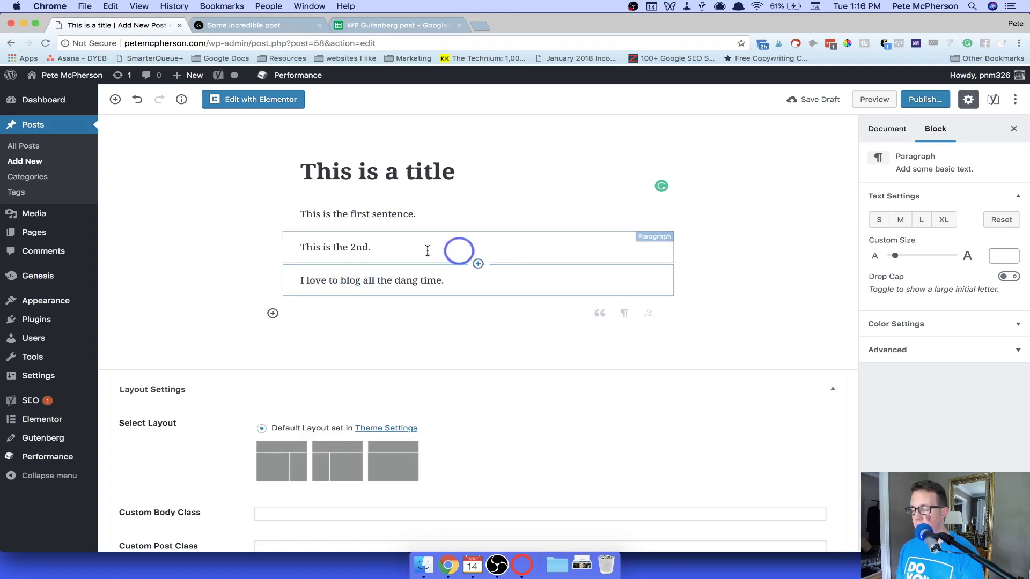
- Select each of the three paragraphs in turn, then put the caret in the empty block below
click(383, 213)
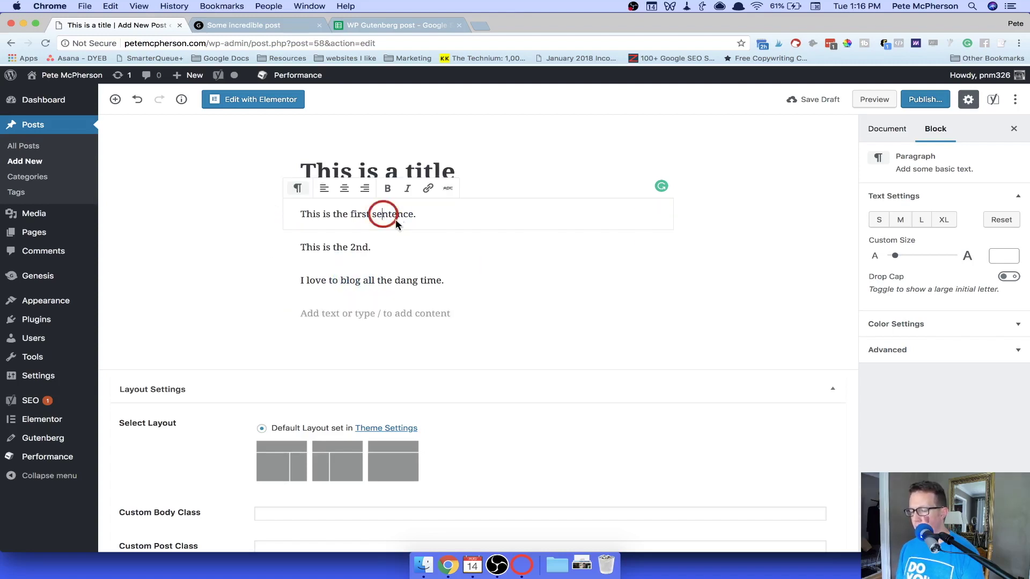
click(348, 247)
click(376, 286)
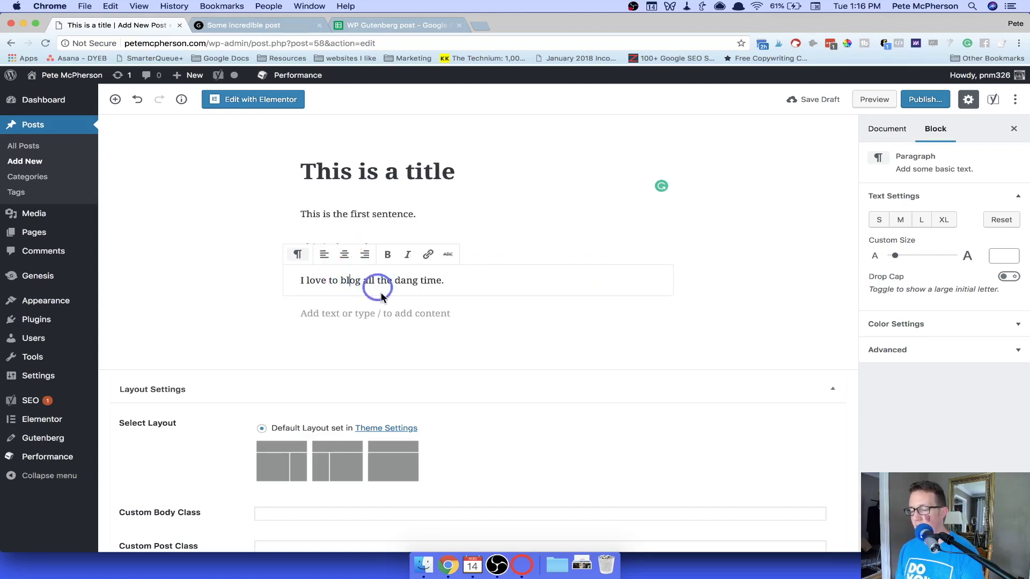
click(360, 315)
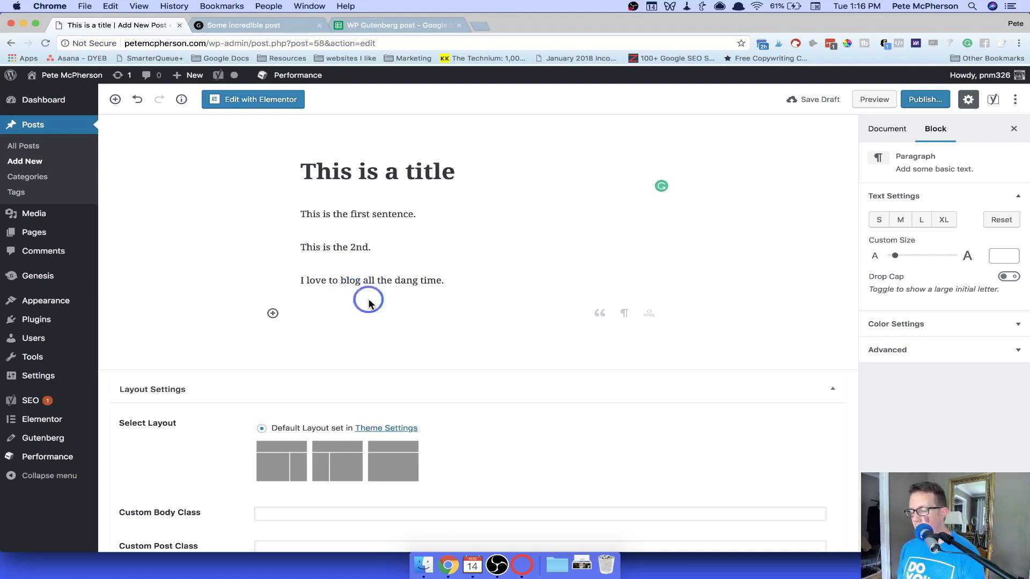
- Drag money.jpg from Downloads below the paragraphs as an image block and place the caret in its caption
click(582, 566)
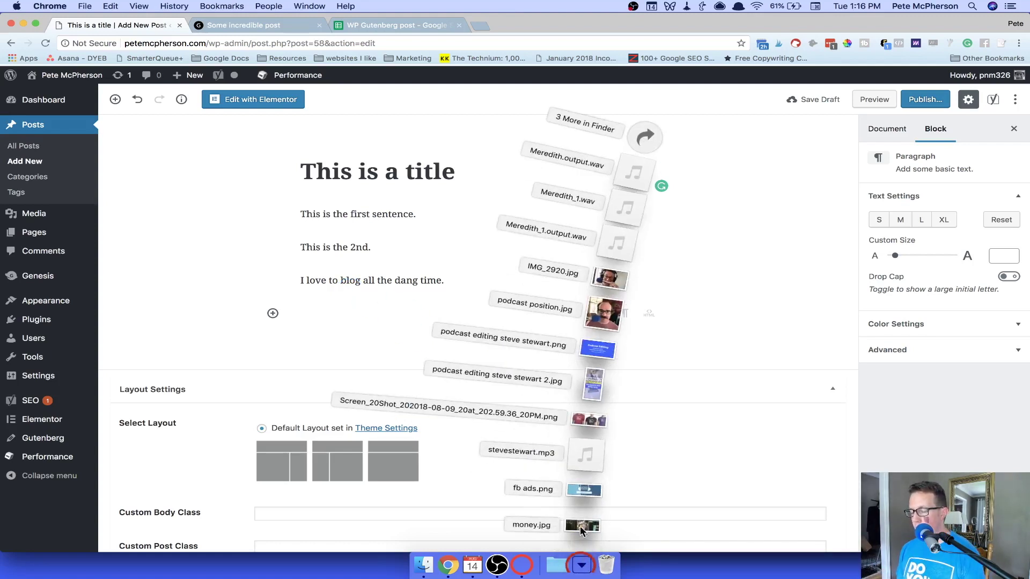
drag(581, 525, 427, 324)
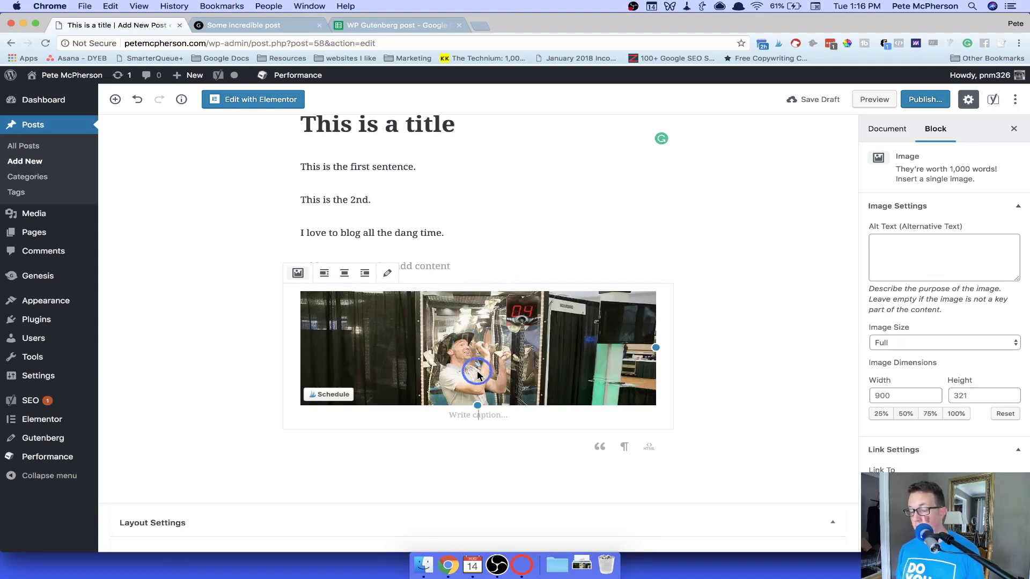
click(586, 562)
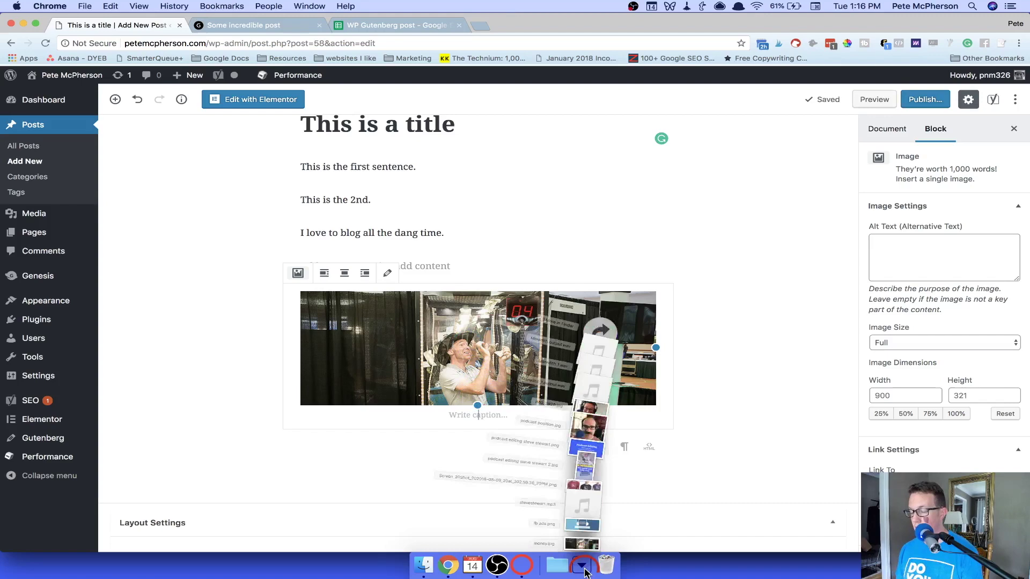
drag(615, 521, 583, 563)
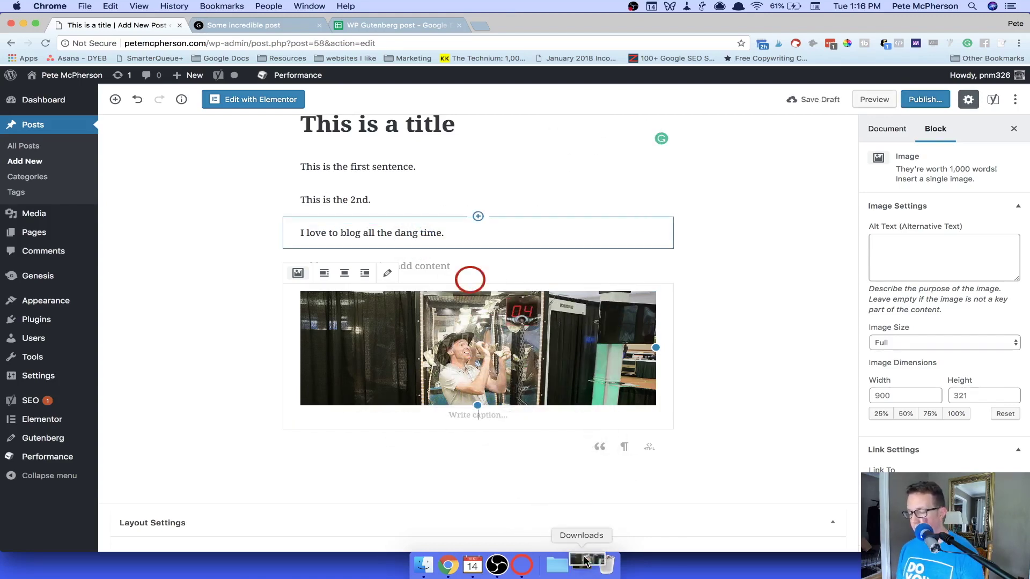
click(413, 388)
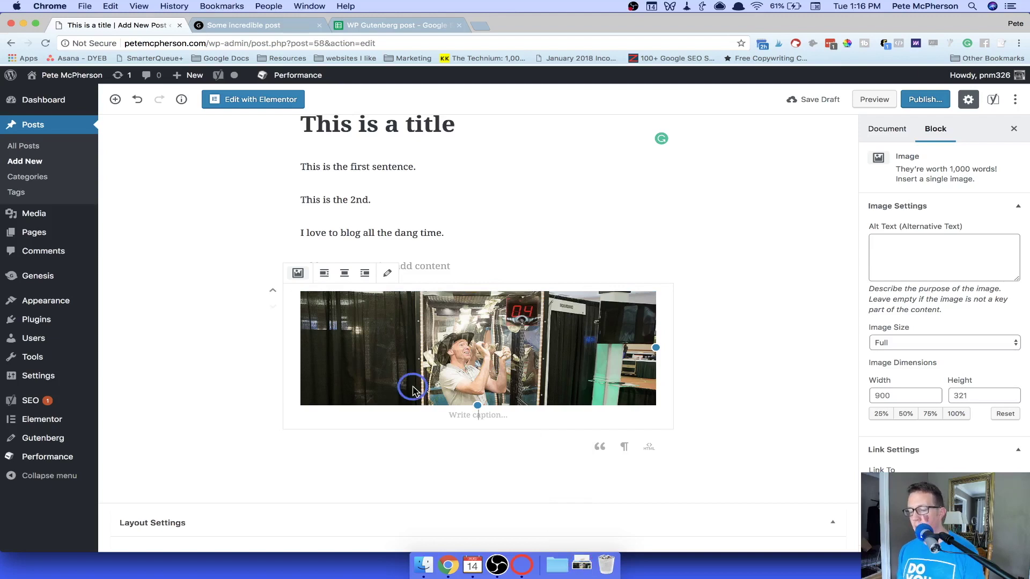
scroll(413, 389, up, 2)
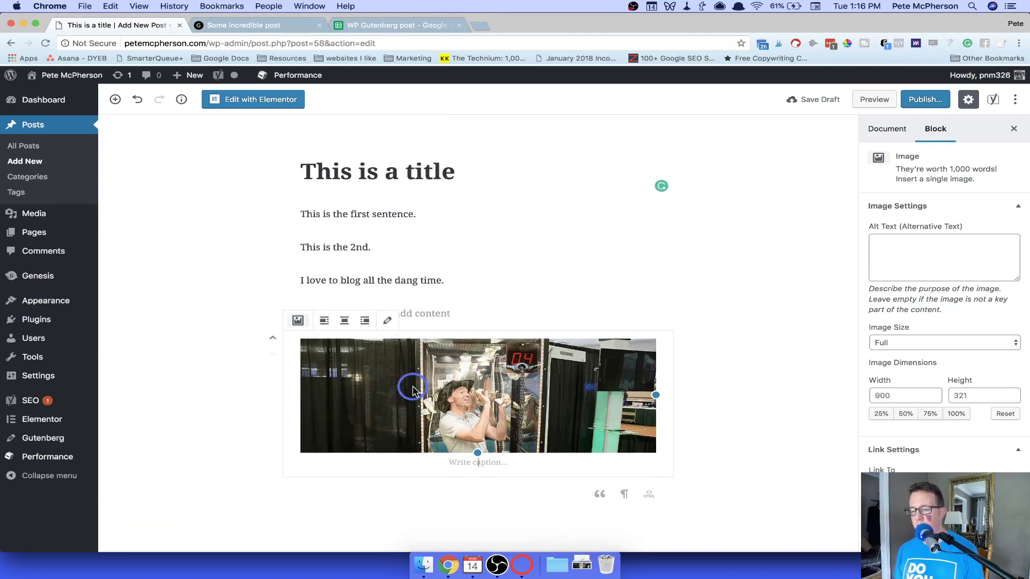
click(116, 119)
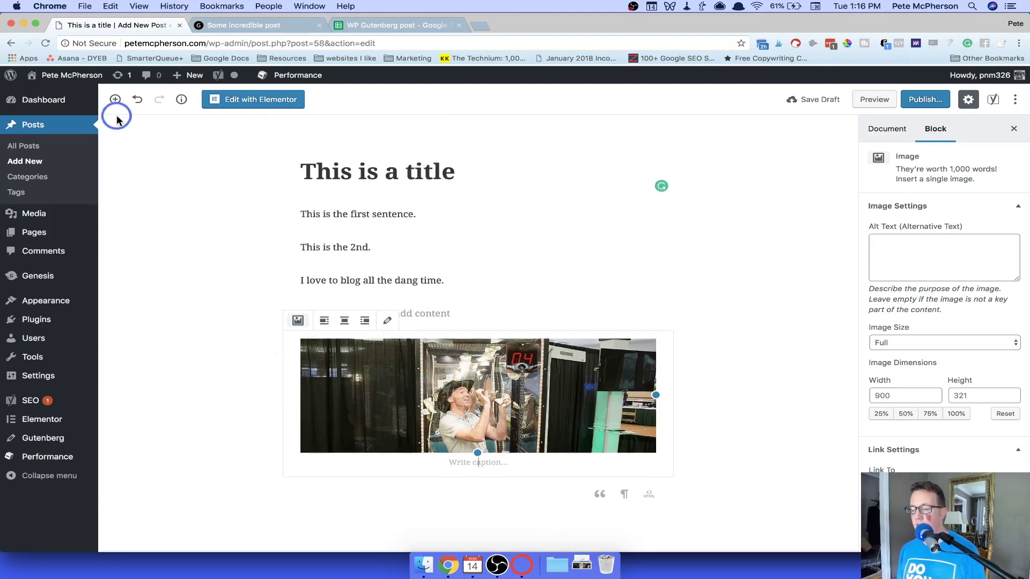
- Select the empty paragraph above the photo, check its ⋮ menu, and delete it with Backspace
scroll(506, 221, down, 1)
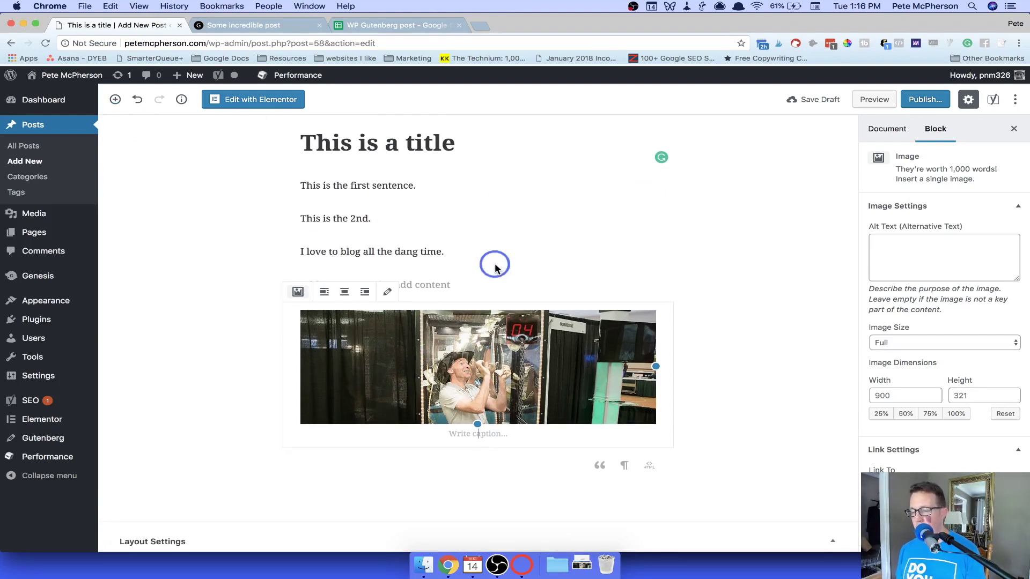
scroll(494, 268, down, 1)
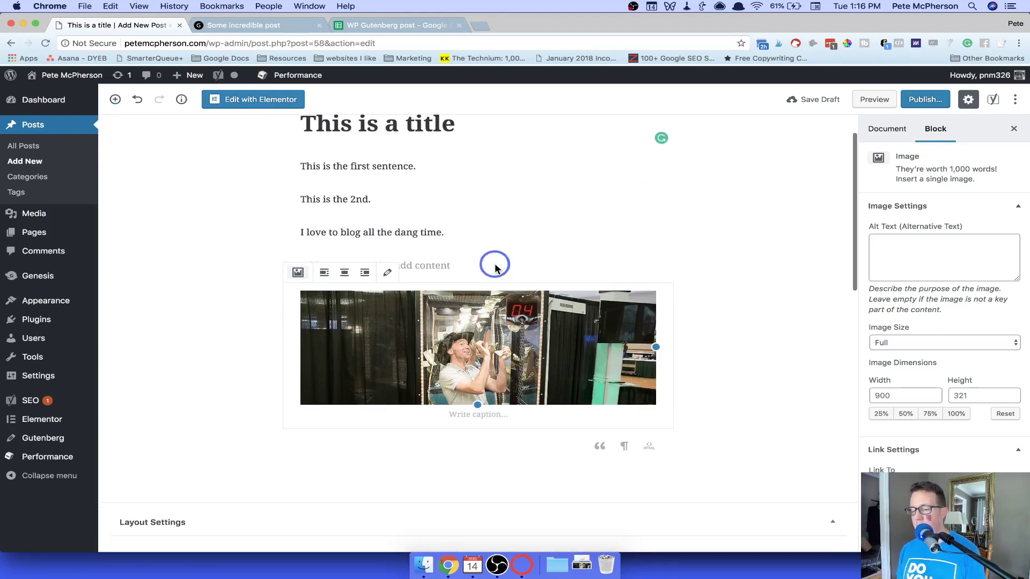
click(413, 456)
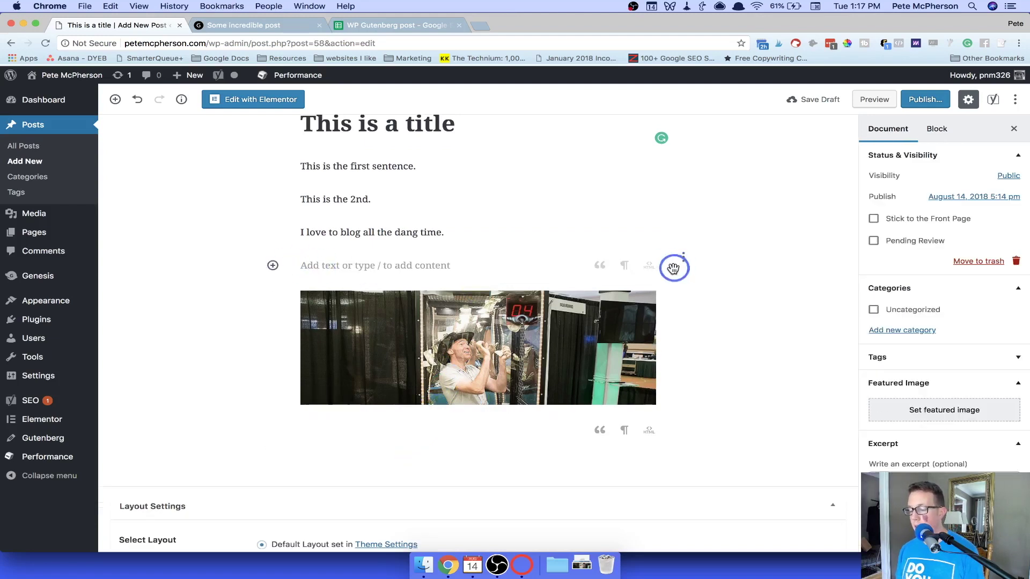
click(684, 258)
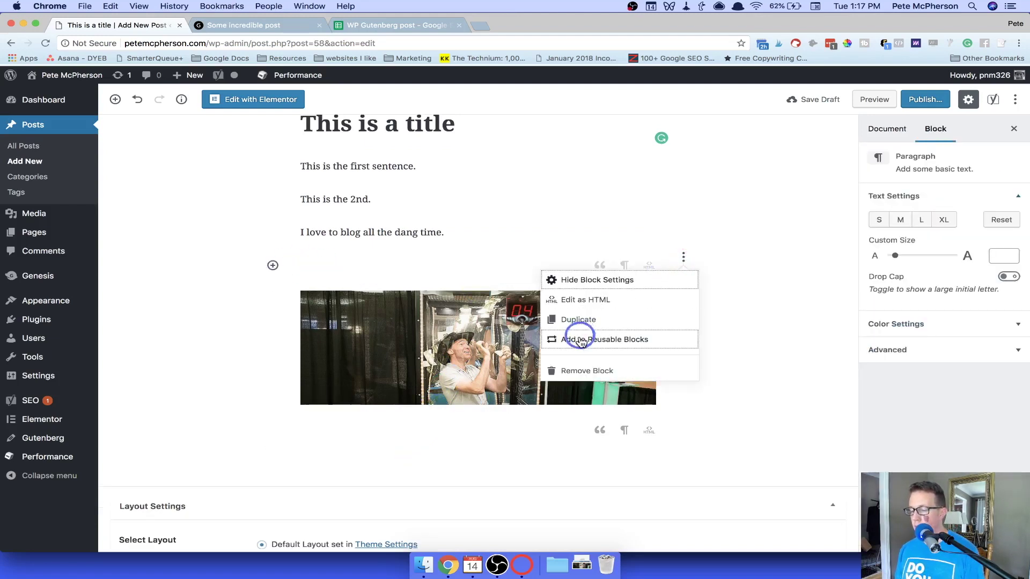
click(321, 265)
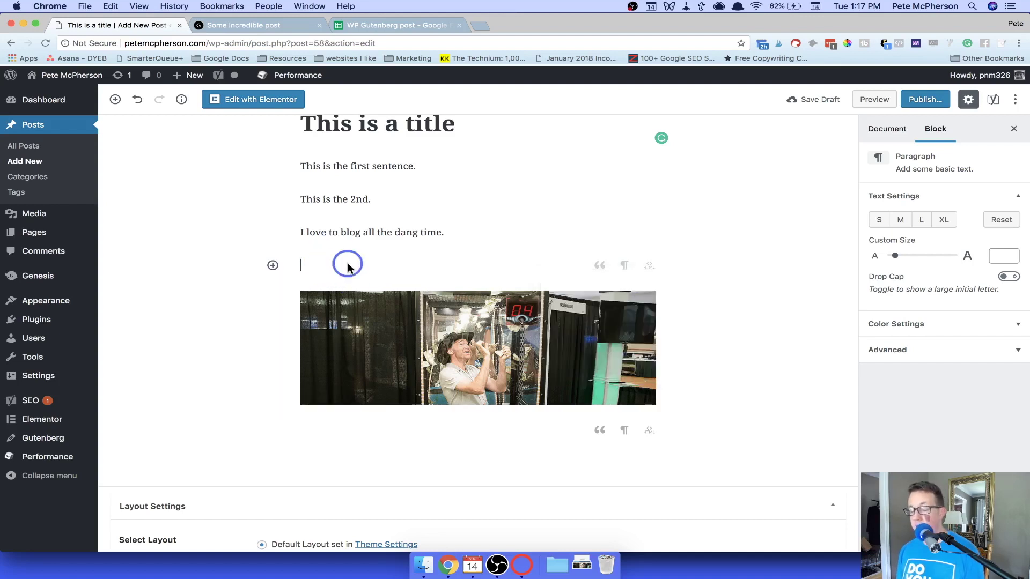
key(BackSpace)
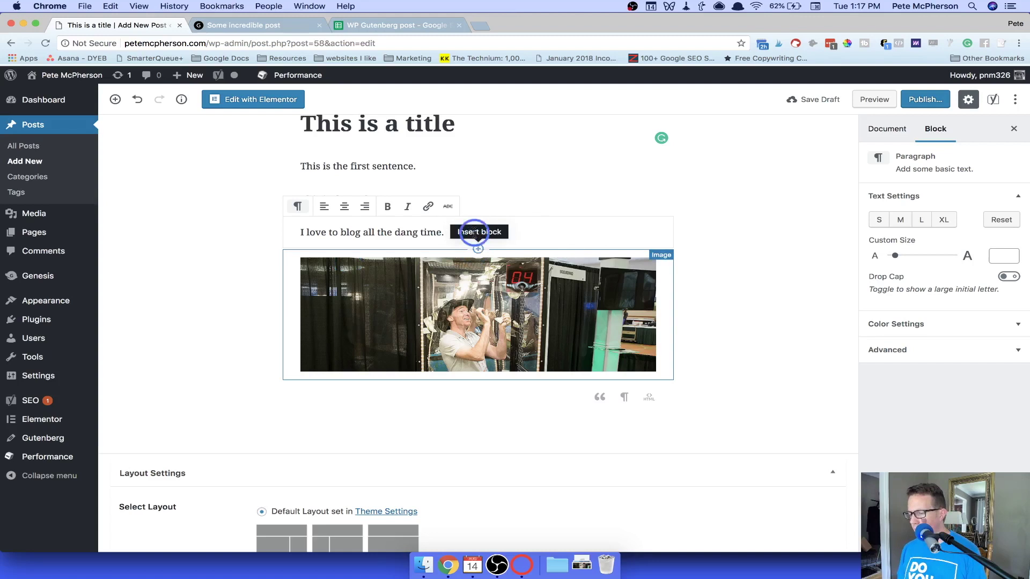
- Insert an empty paragraph block above the photo using the inserter
scroll(421, 247, up, 2)
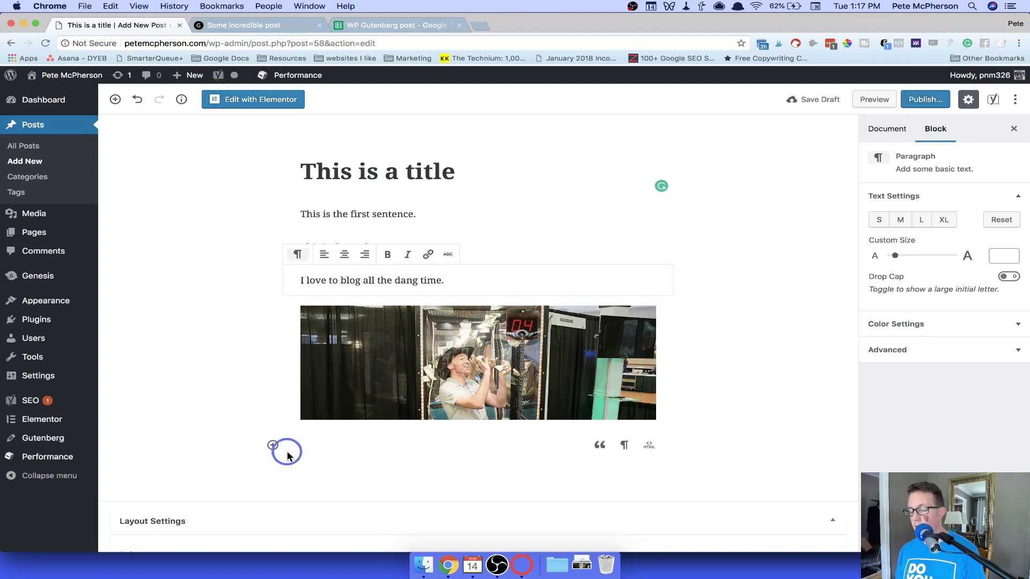
click(273, 445)
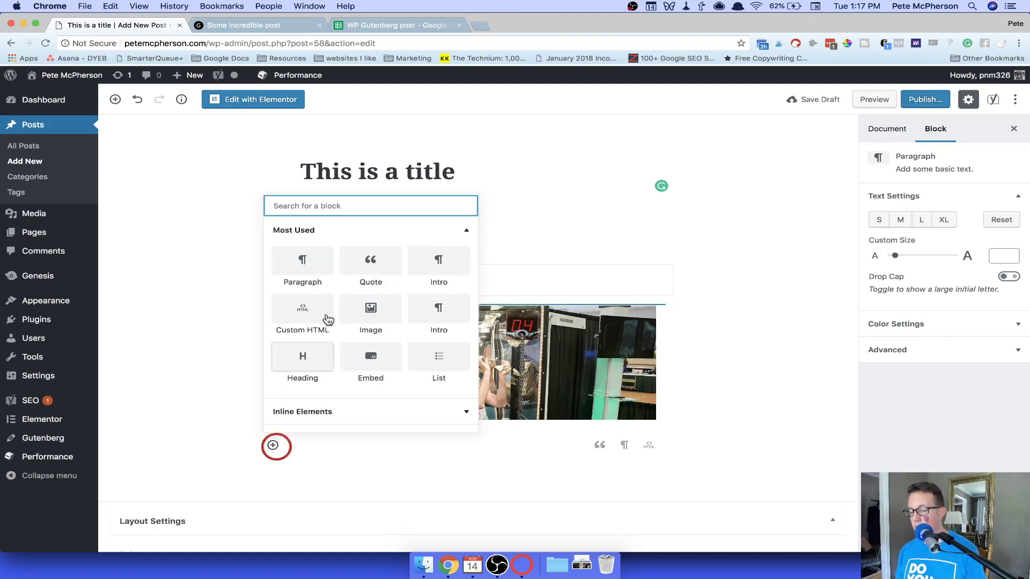
scroll(334, 302, down, 5)
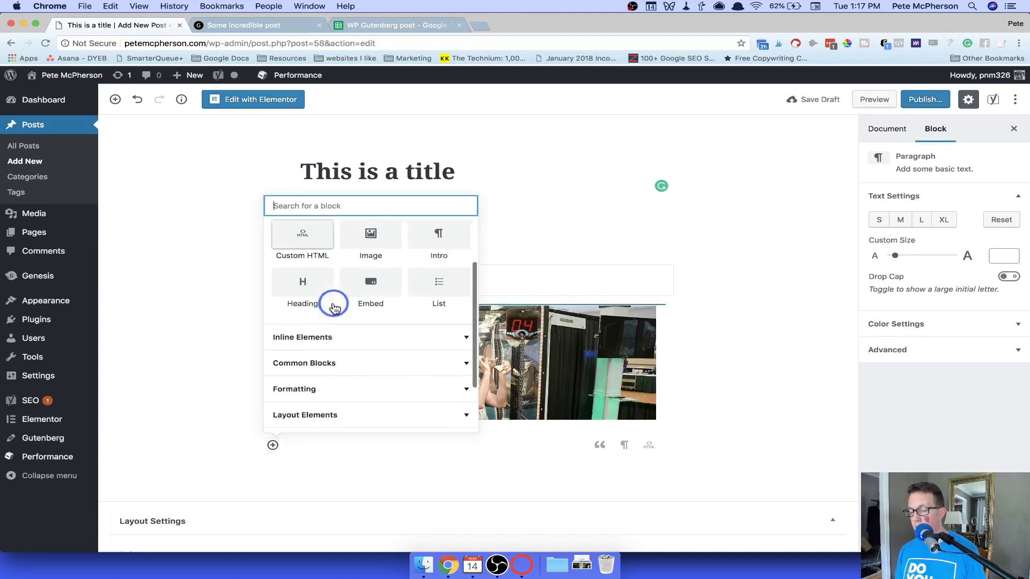
click(413, 454)
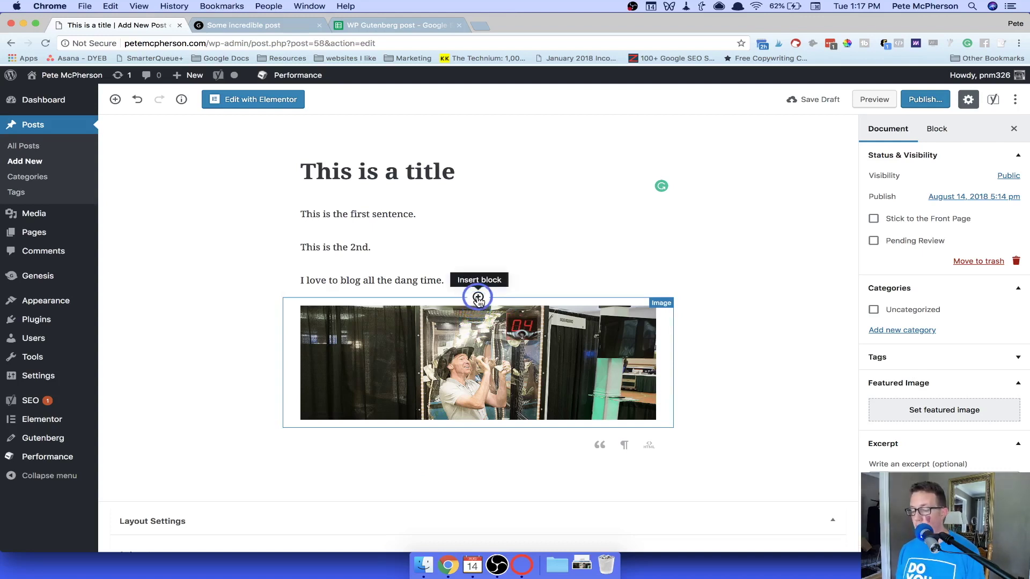
click(478, 298)
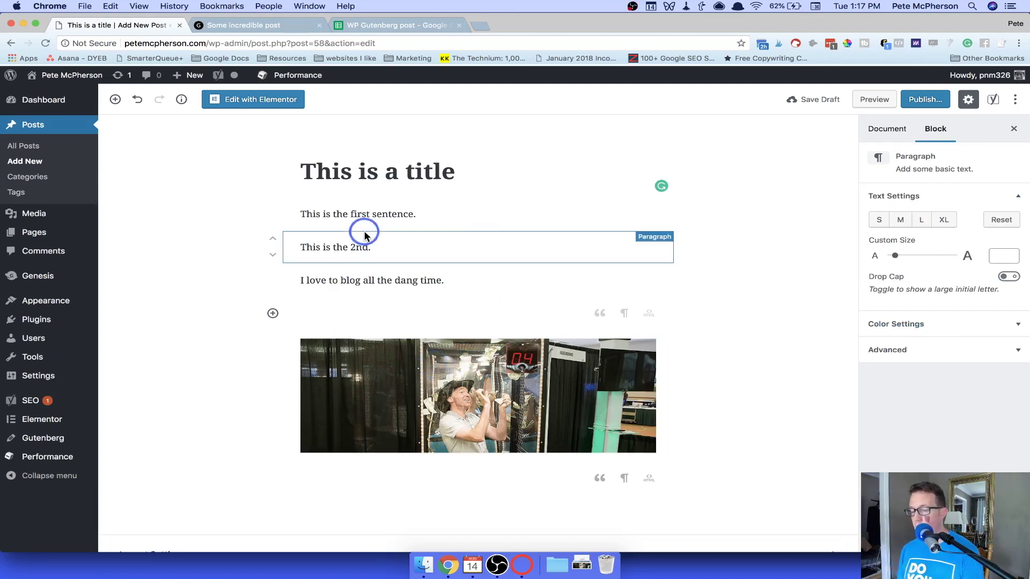
- Browse the full Add block panel from the top bar, then close it without adding anything
click(346, 280)
click(357, 225)
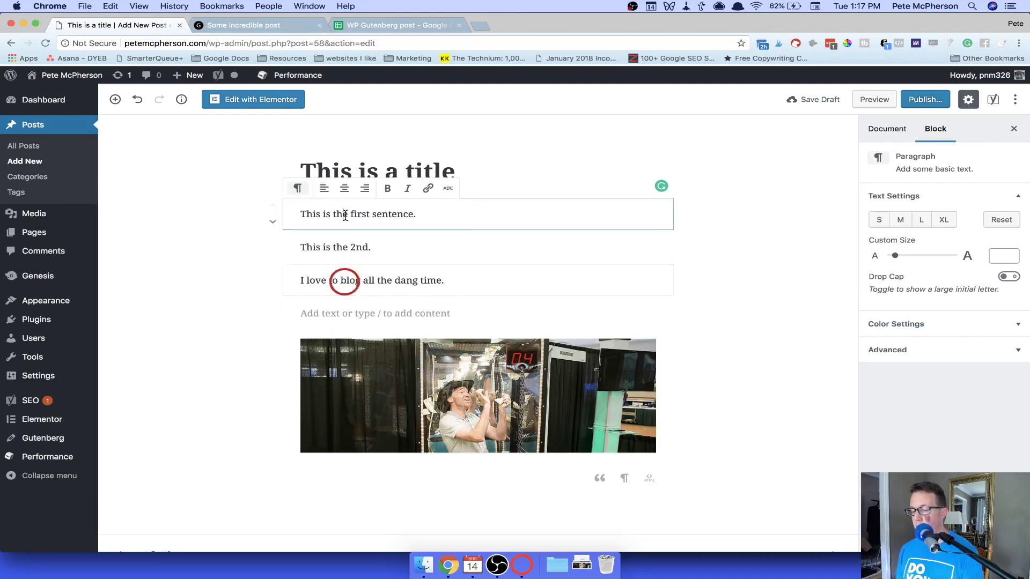
click(115, 100)
scroll(210, 289, down, 5)
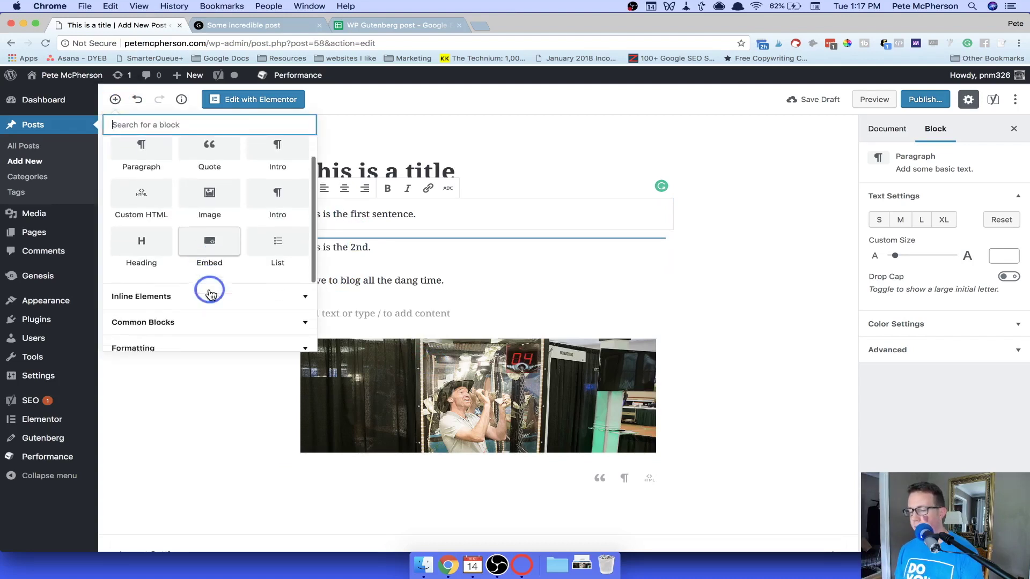
scroll(209, 283, up, 5)
click(176, 412)
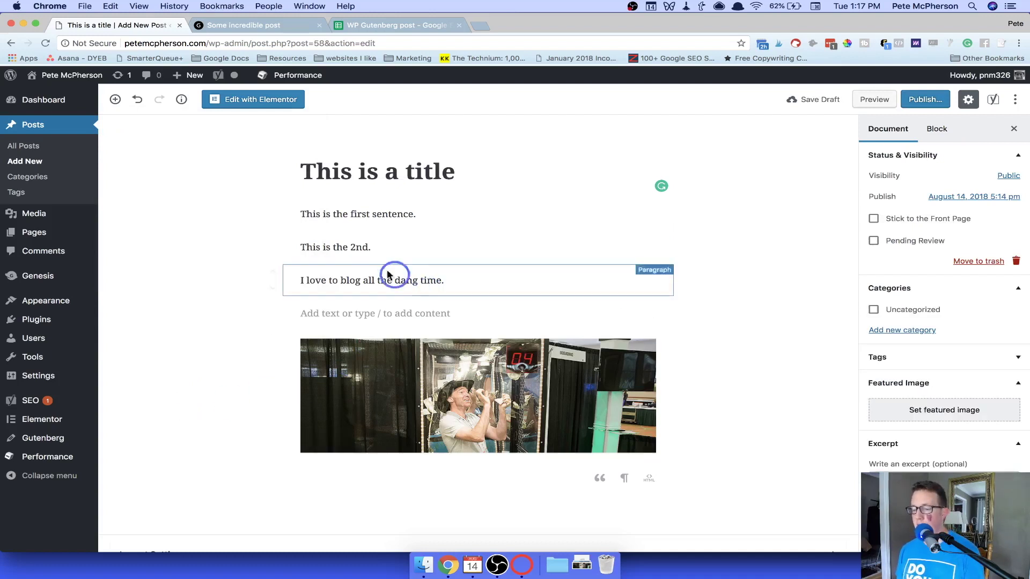
- Switch the photo's Image Size to Medium, then back to Full at 900 by 321
click(416, 217)
click(355, 248)
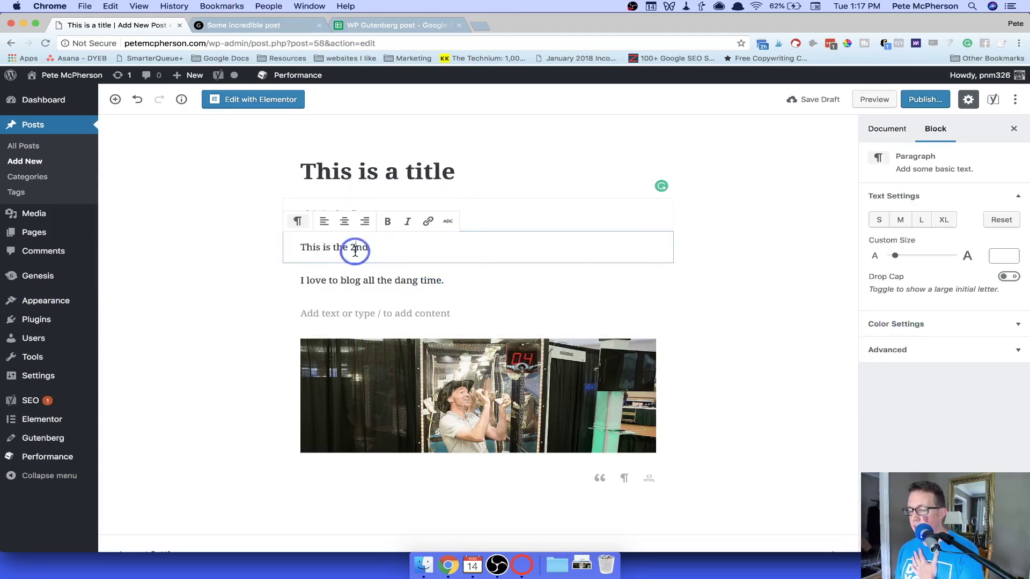
click(349, 280)
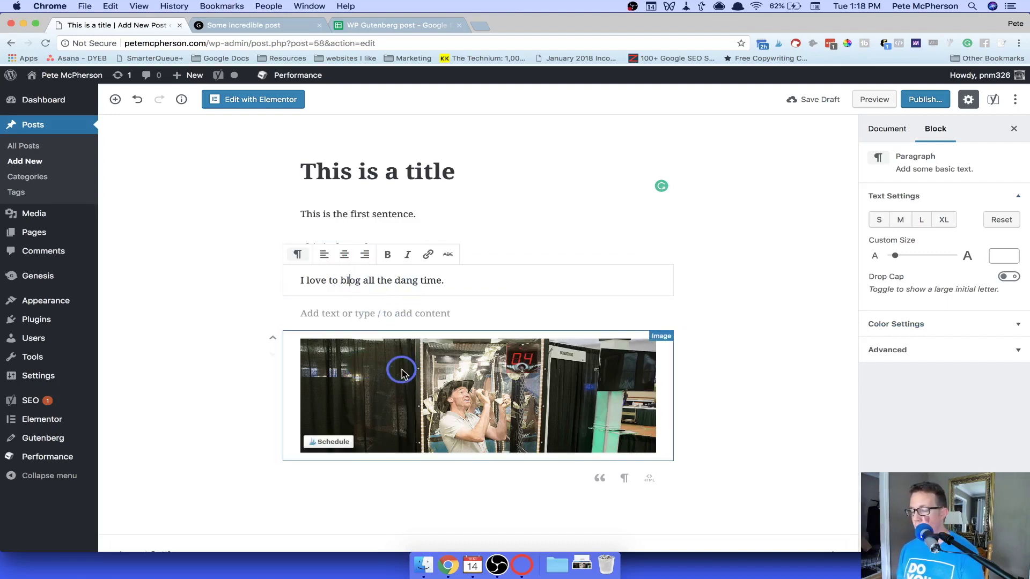
click(435, 397)
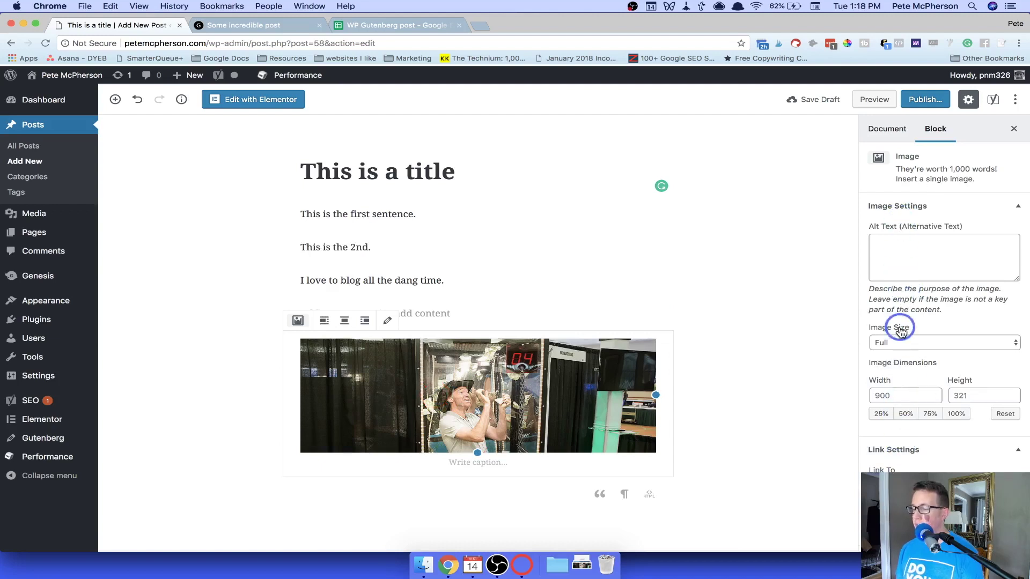
scroll(929, 210, down, 1)
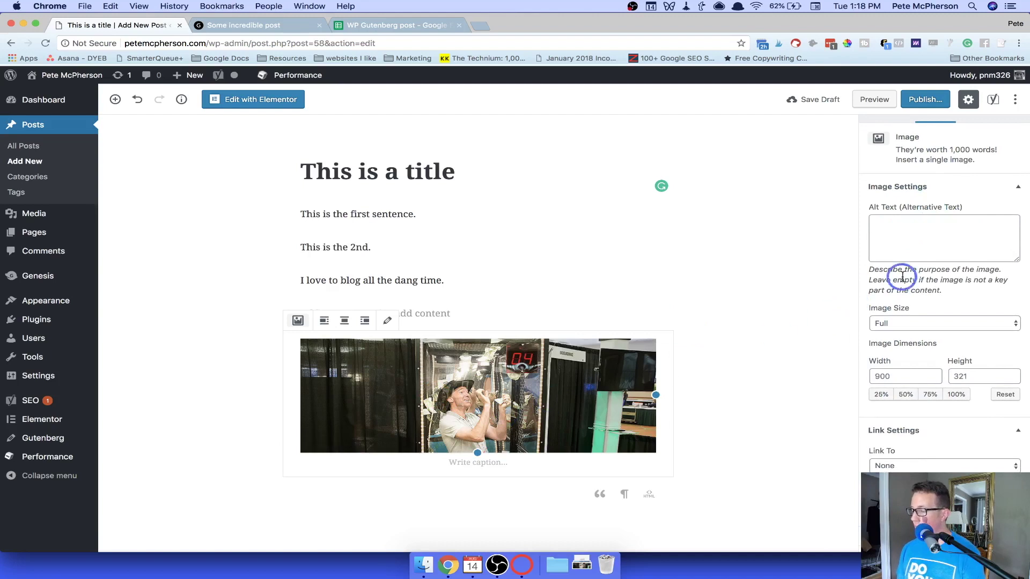
click(896, 323)
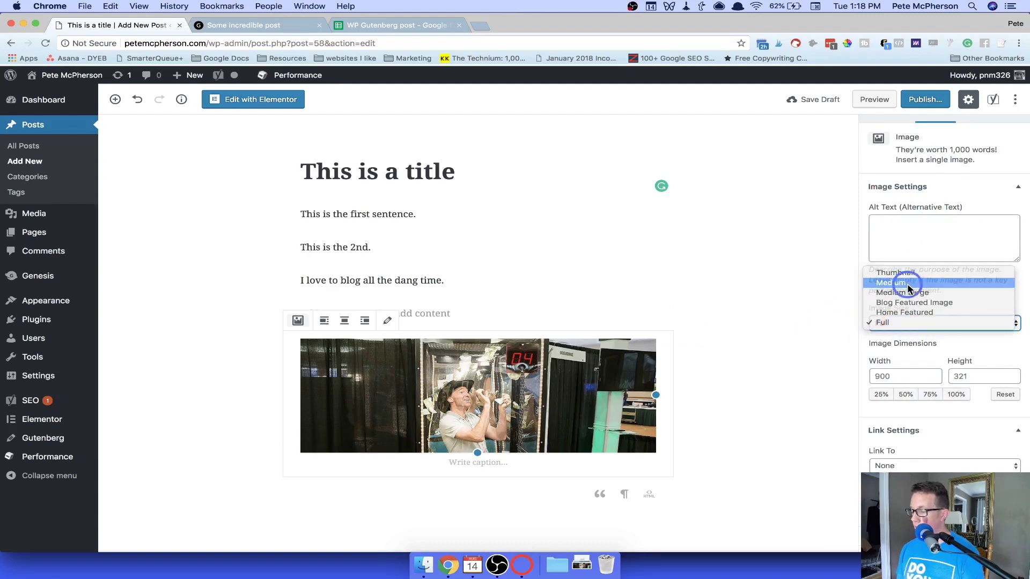
click(908, 289)
click(915, 324)
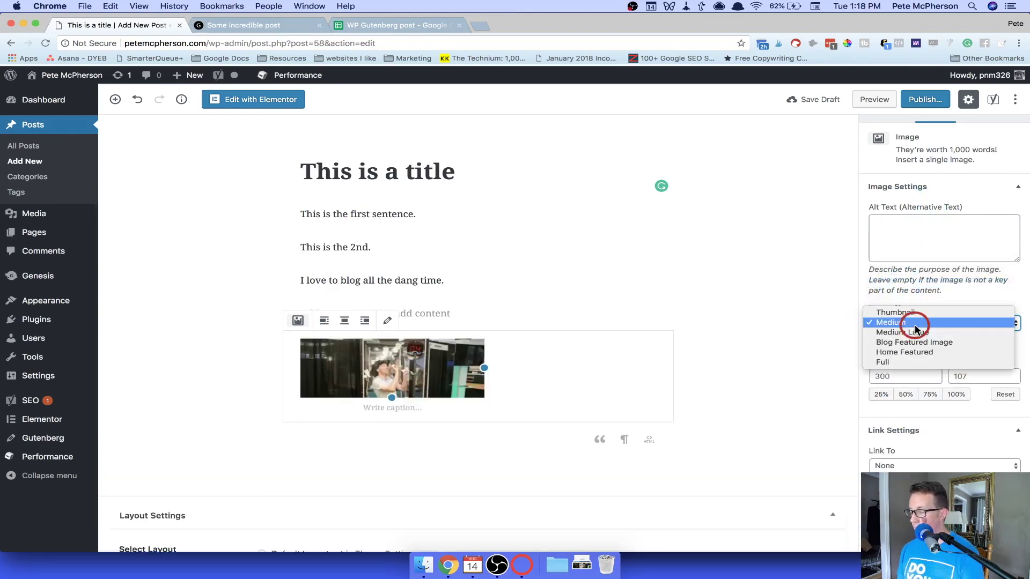
click(916, 362)
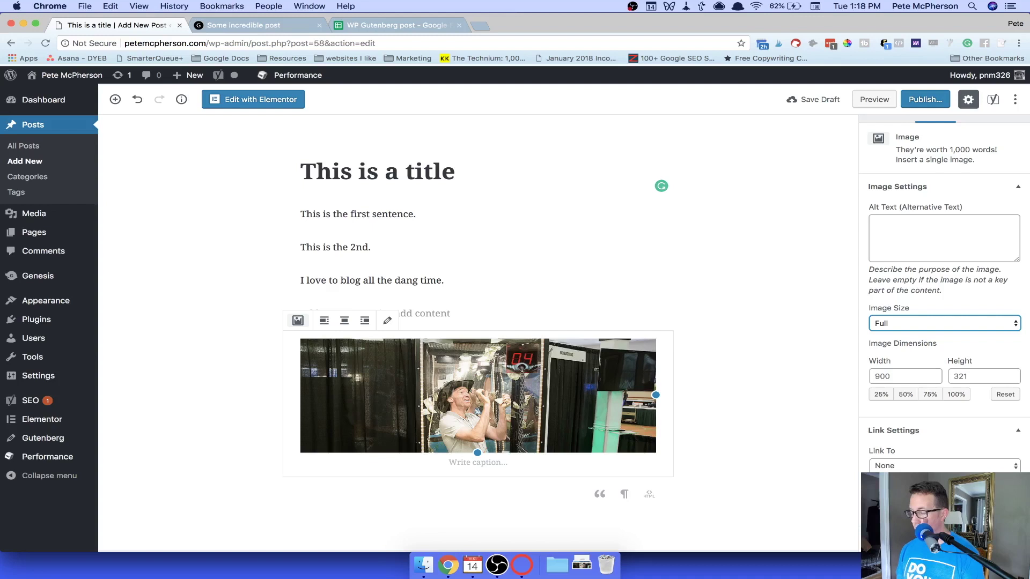
scroll(889, 455, down, 2)
scroll(944, 295, up, 2)
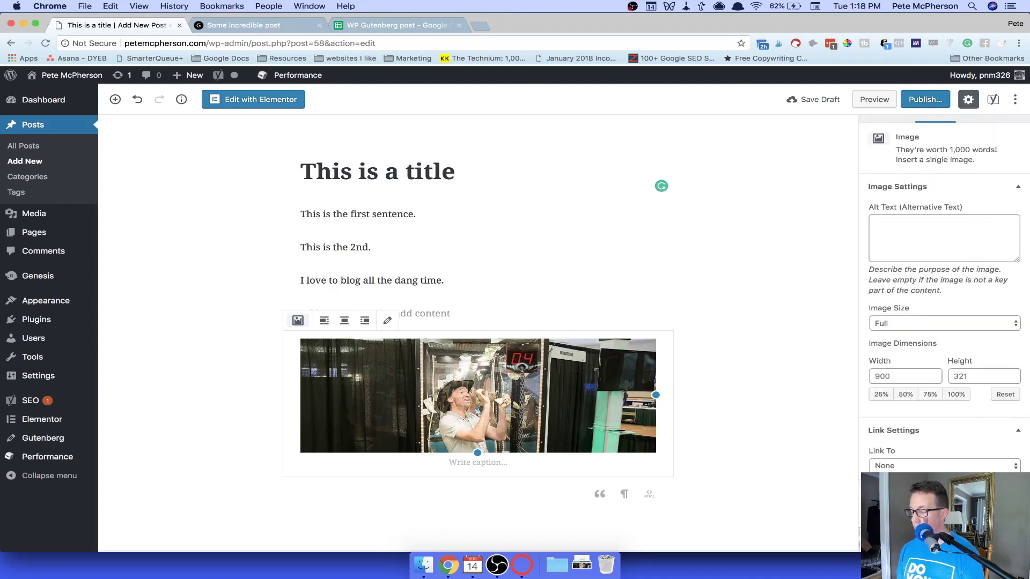
scroll(913, 462, up, 1)
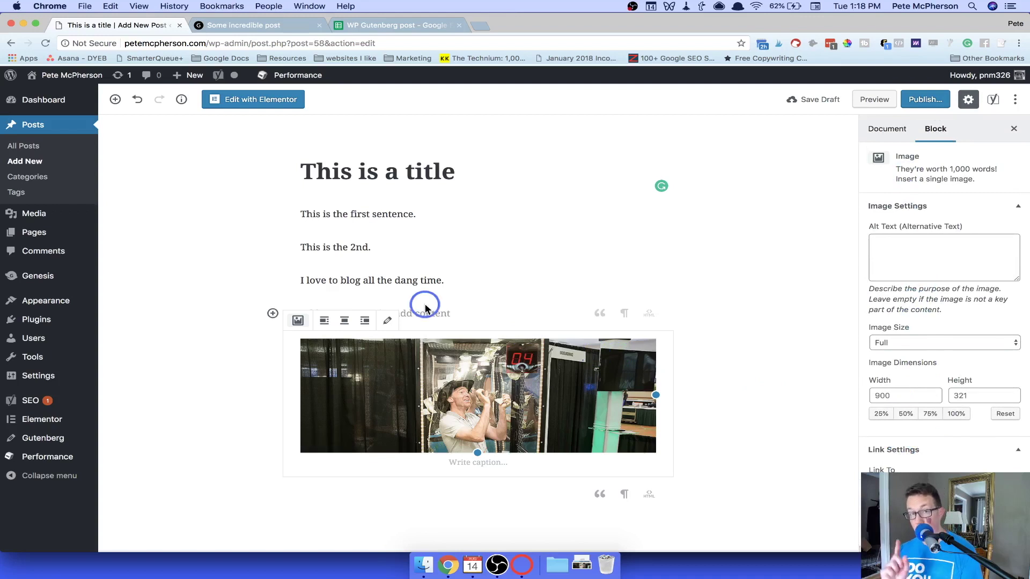
- Set the 'This is the 2nd.' paragraph to Large text size (36) and open its ⋮ More options
click(338, 249)
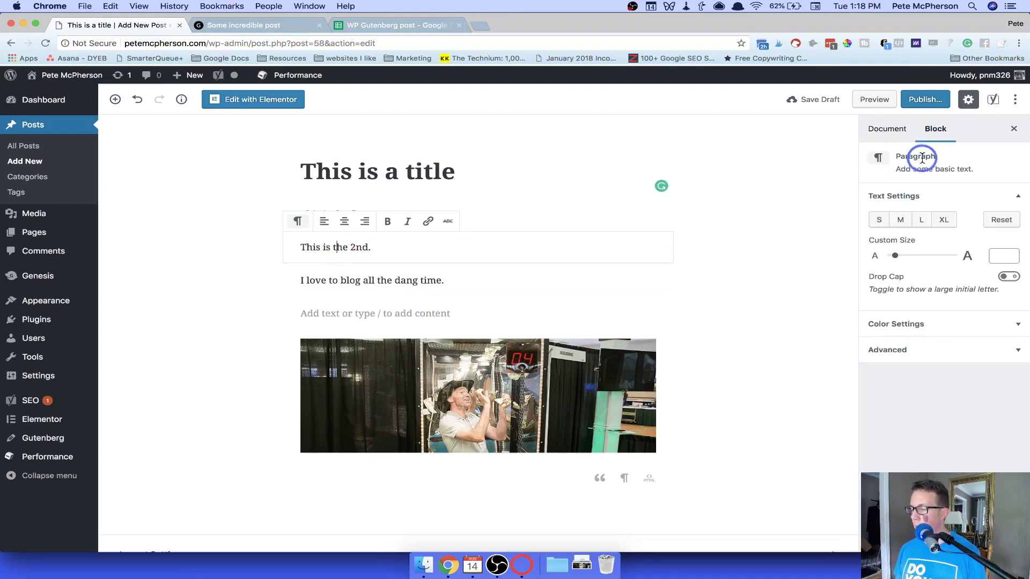
click(921, 221)
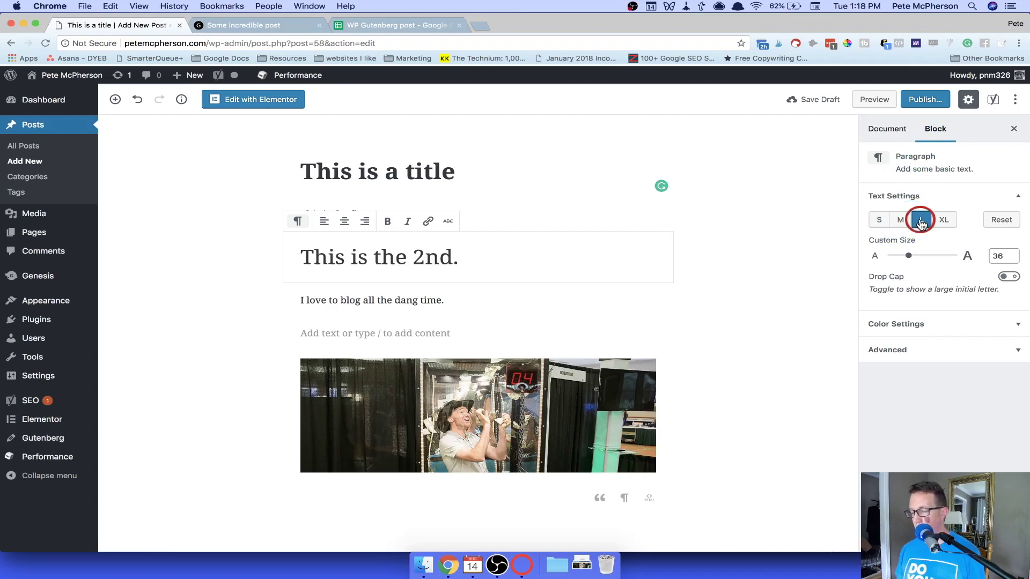
click(900, 333)
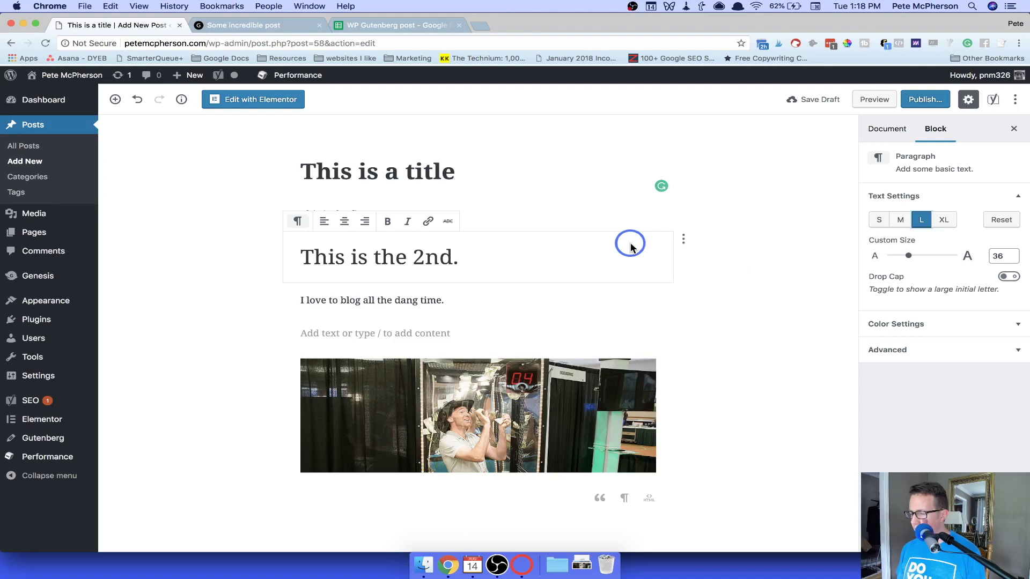
click(684, 240)
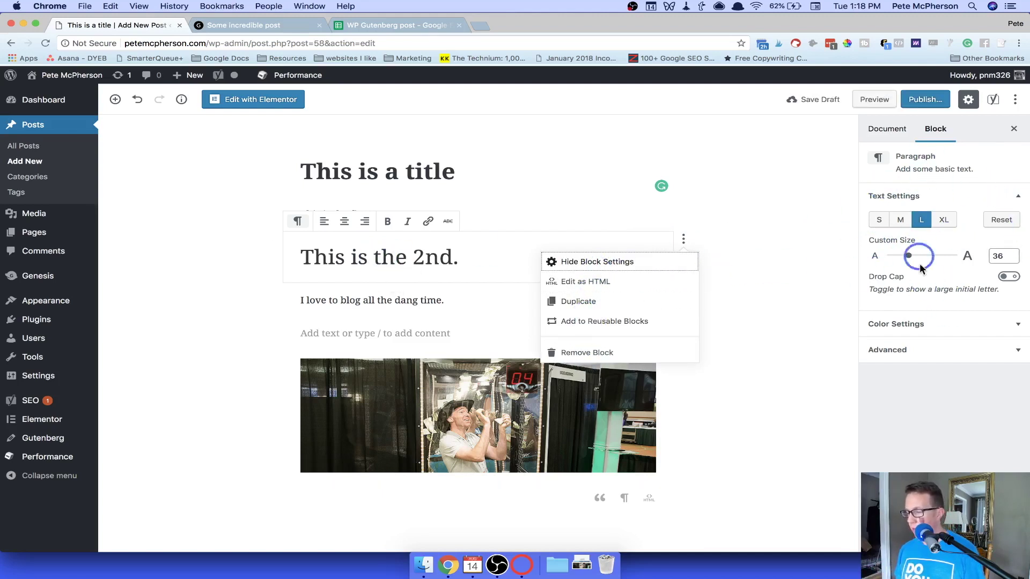
click(396, 264)
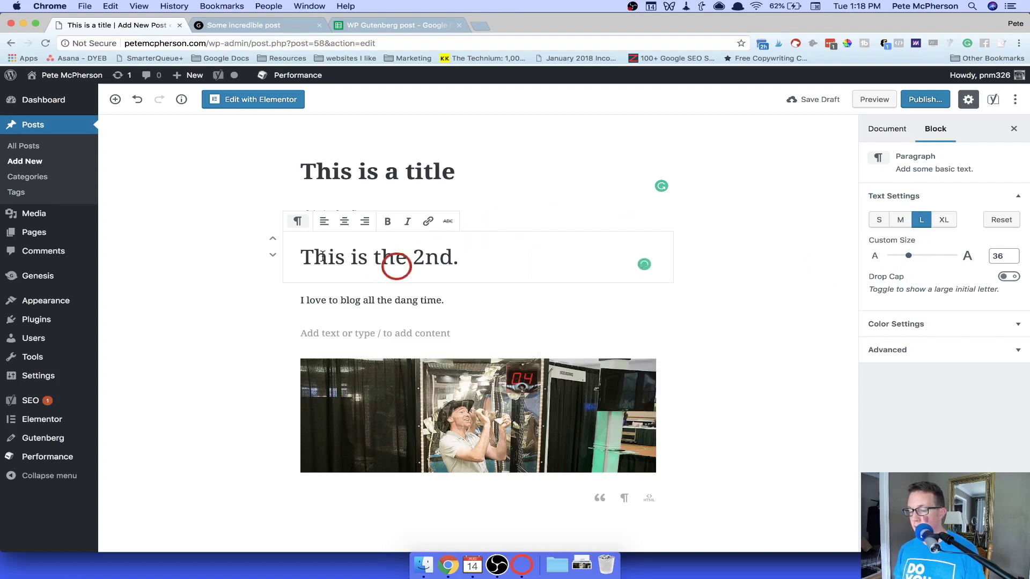
click(682, 239)
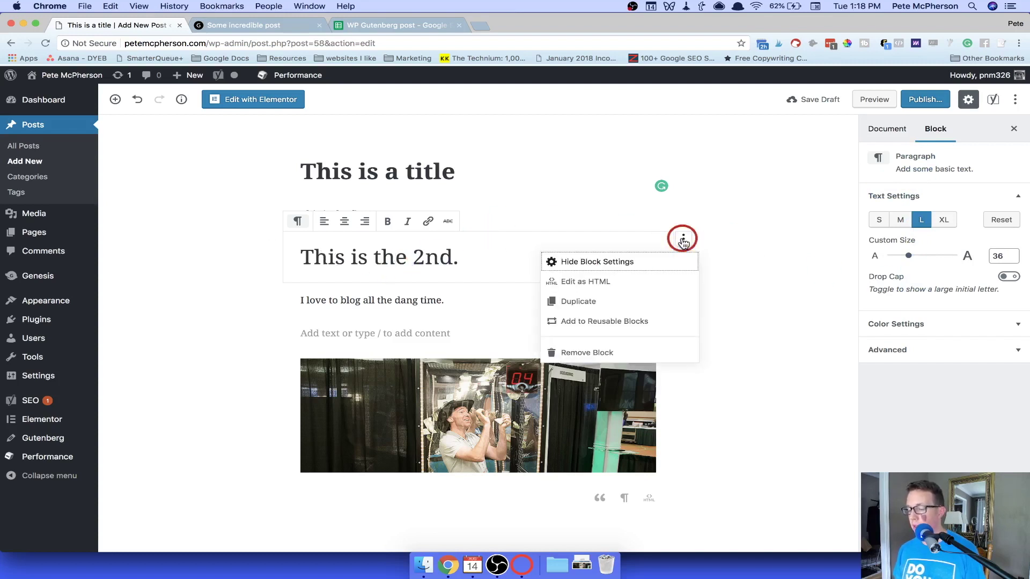
- View the 'This is the 2nd.' paragraph as HTML, then switch back to visual editing
click(584, 286)
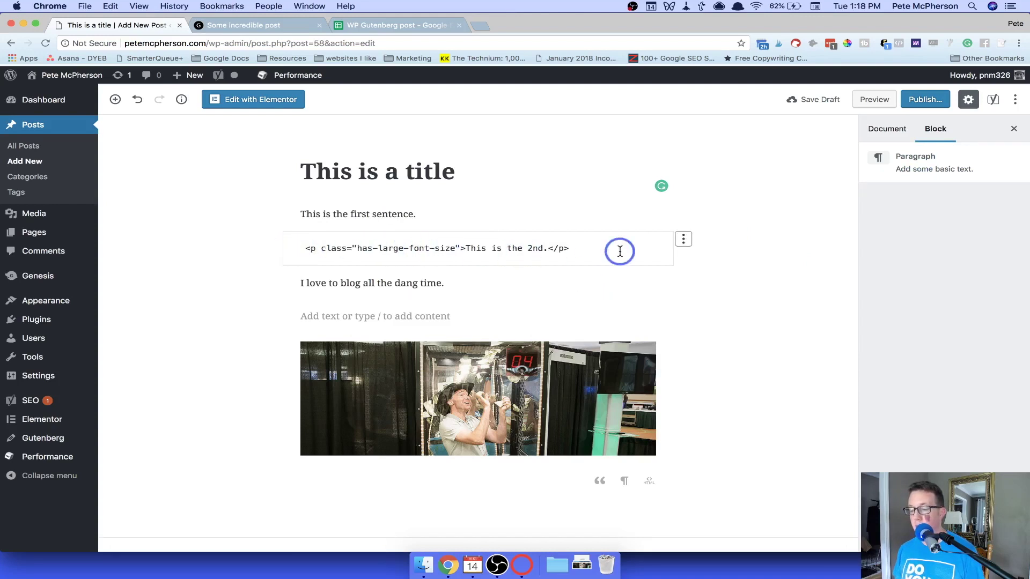
click(683, 239)
click(611, 284)
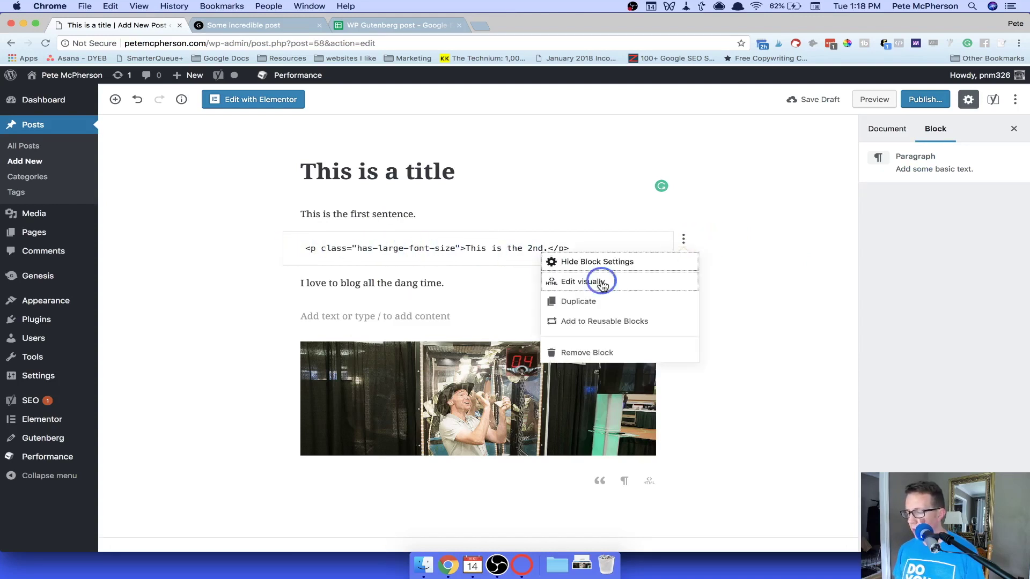
- Duplicate the paragraph and move the copy down until it sits below the image
click(683, 241)
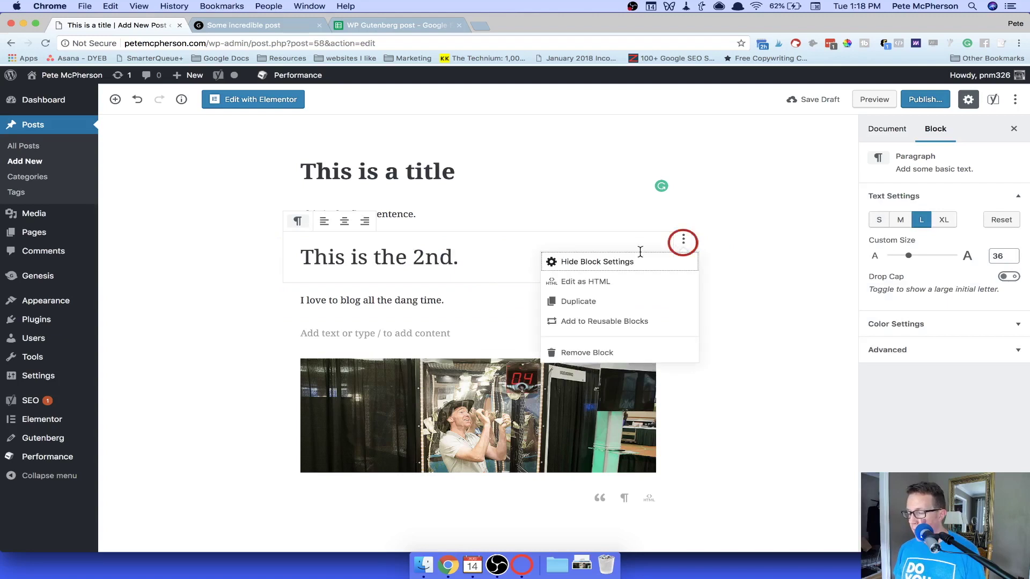
click(574, 302)
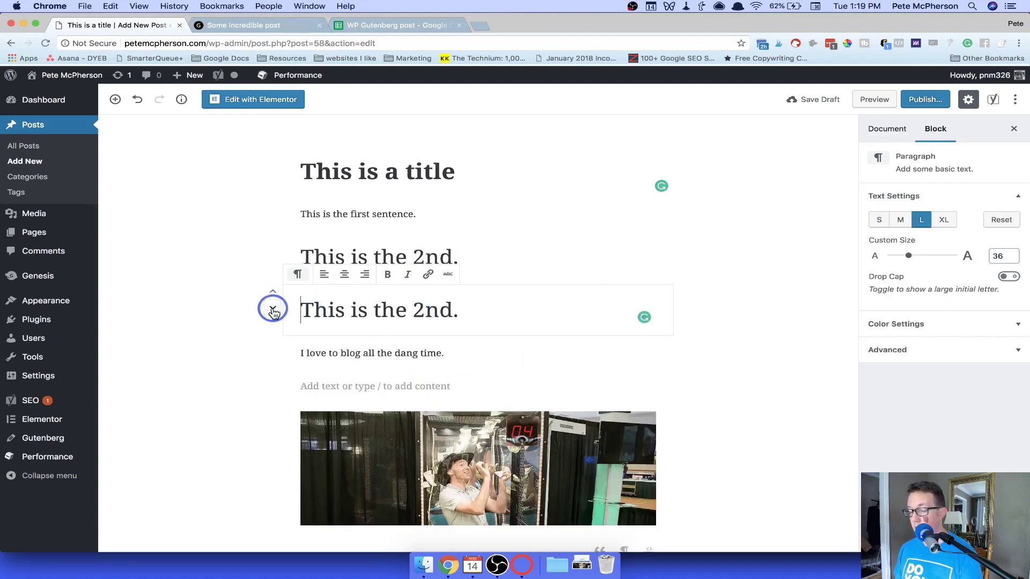
click(272, 310)
click(273, 314)
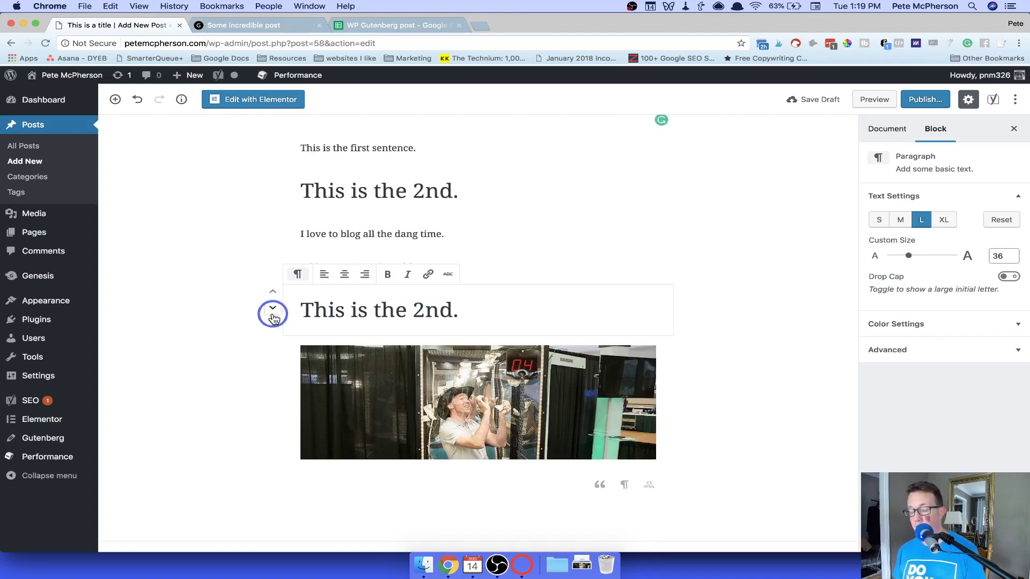
click(272, 310)
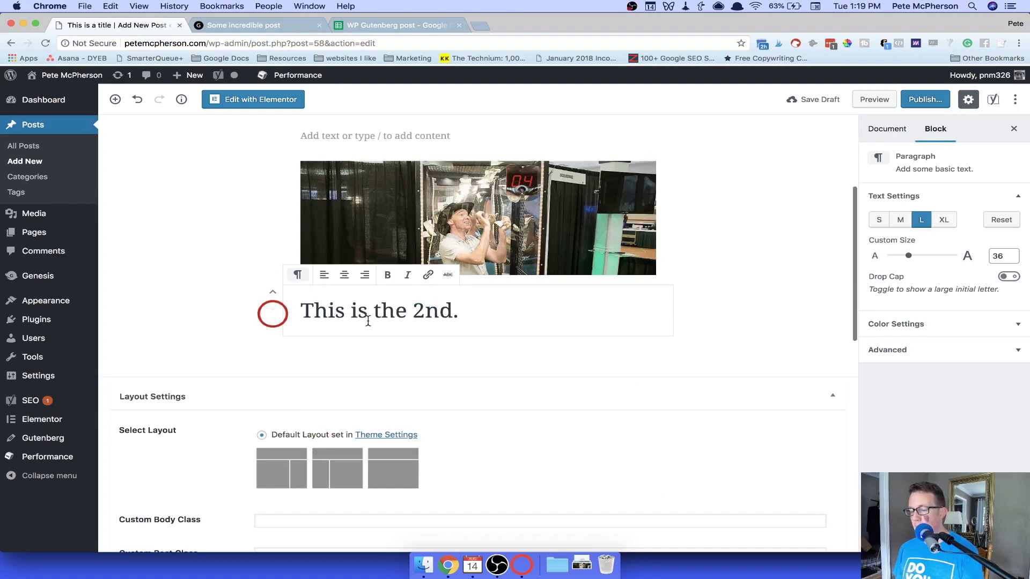
scroll(271, 310, up, 5)
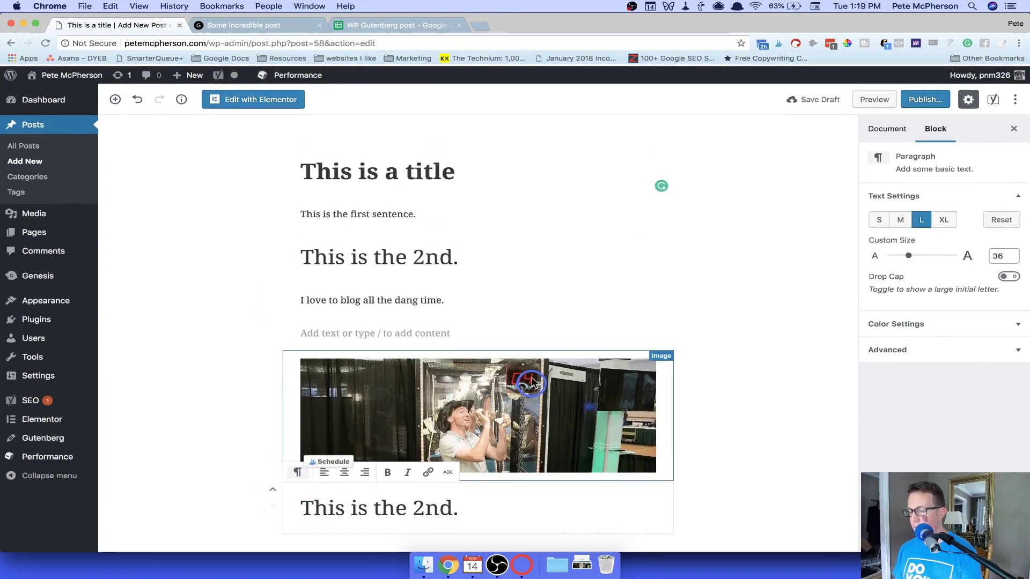
click(683, 238)
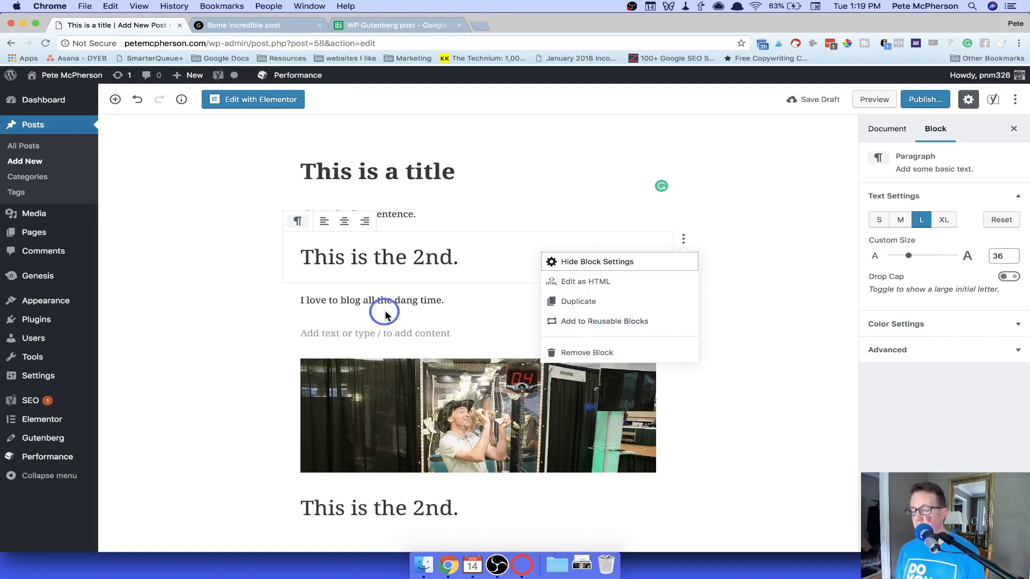
click(364, 259)
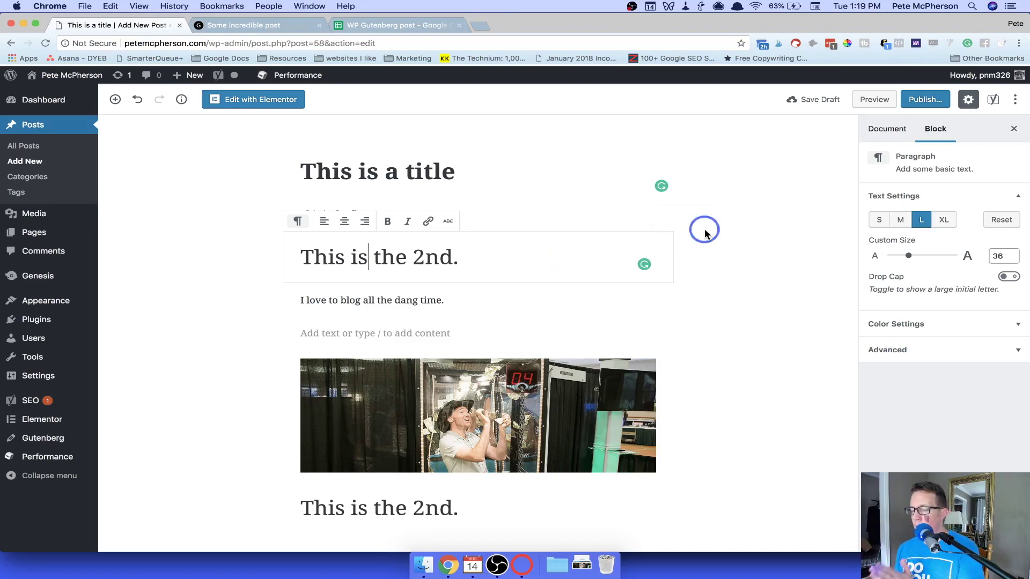
- Open the Yoast SEO sidebar and expand then collapse its Focus keyword section
scroll(471, 225, down, 15)
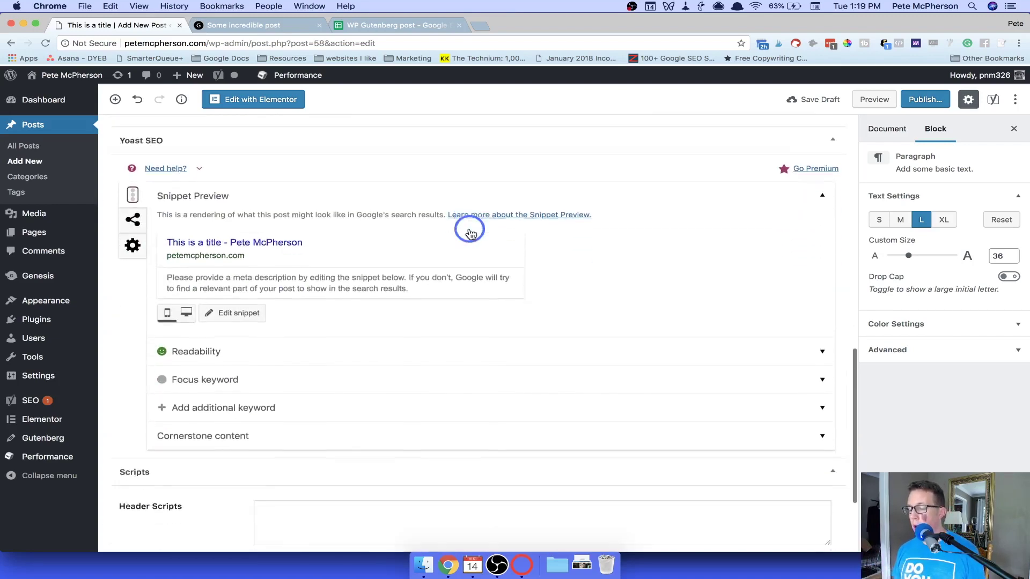
scroll(385, 361, up, 3)
scroll(383, 358, up, 2)
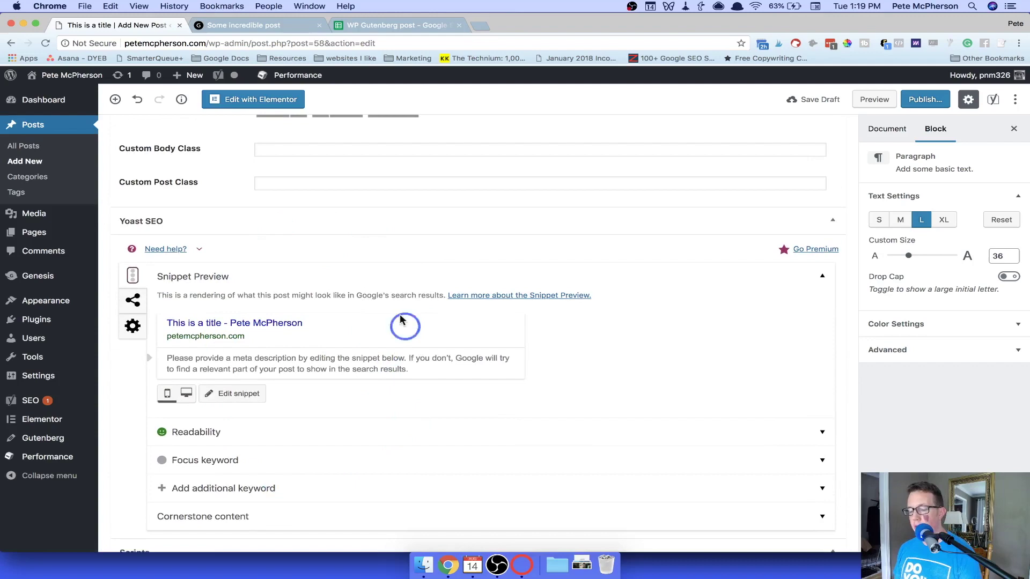
scroll(447, 337, up, 10)
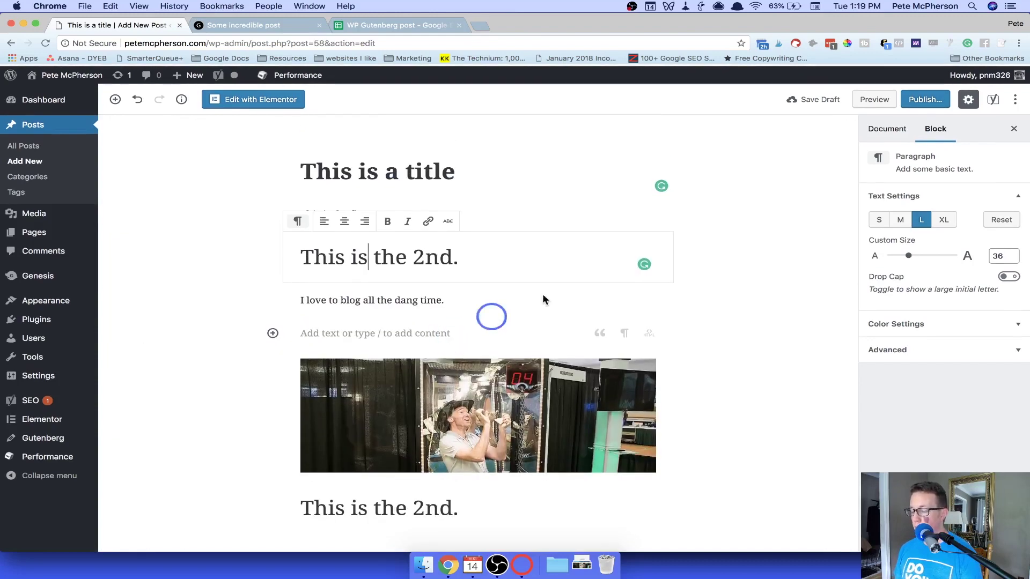
click(994, 100)
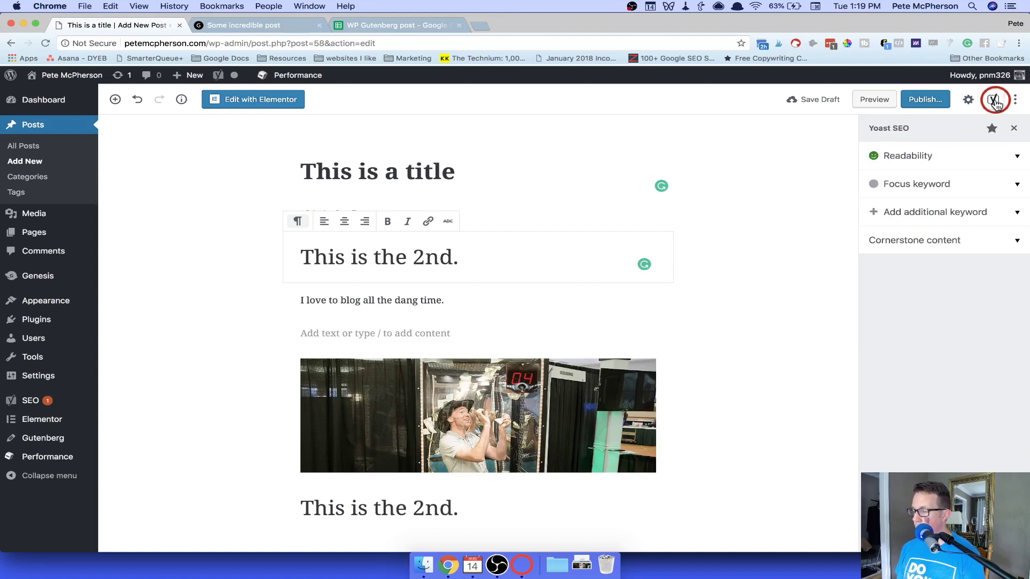
click(923, 185)
click(978, 187)
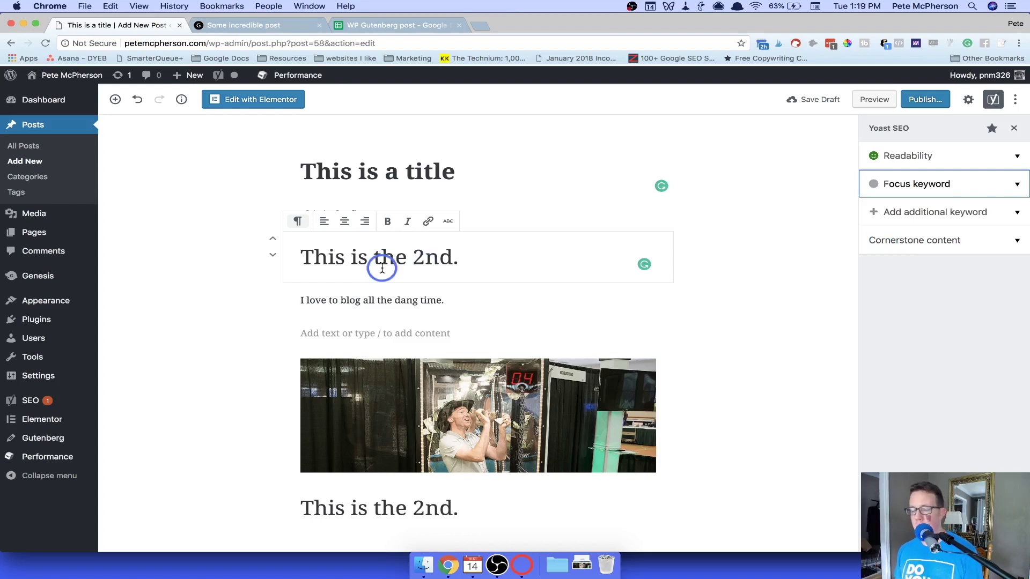
- Scroll through the Yoast snippet preview and scripts meta boxes below the post
scroll(382, 268, down, 15)
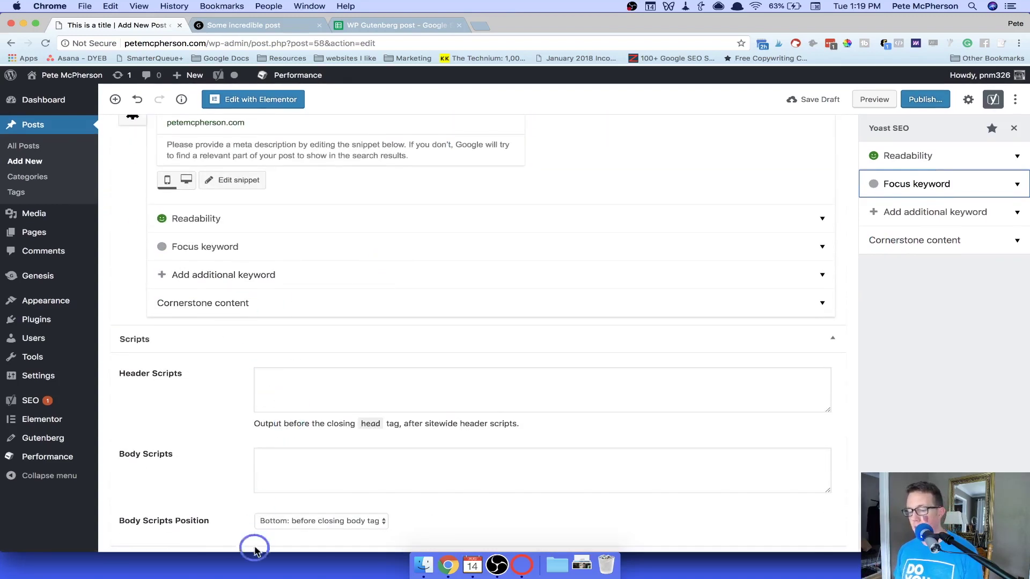
scroll(258, 329, up, 1)
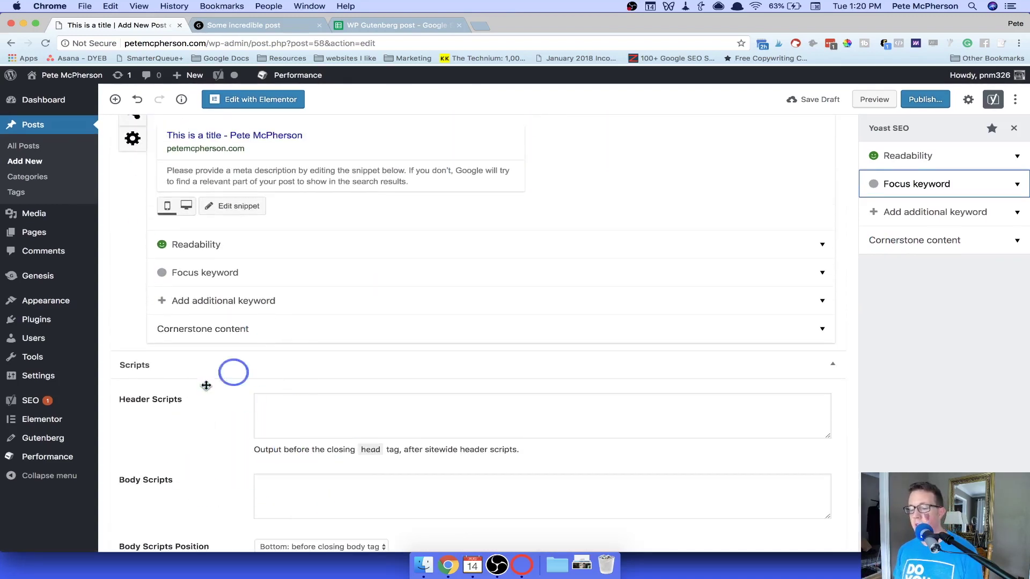
scroll(204, 445, up, 5)
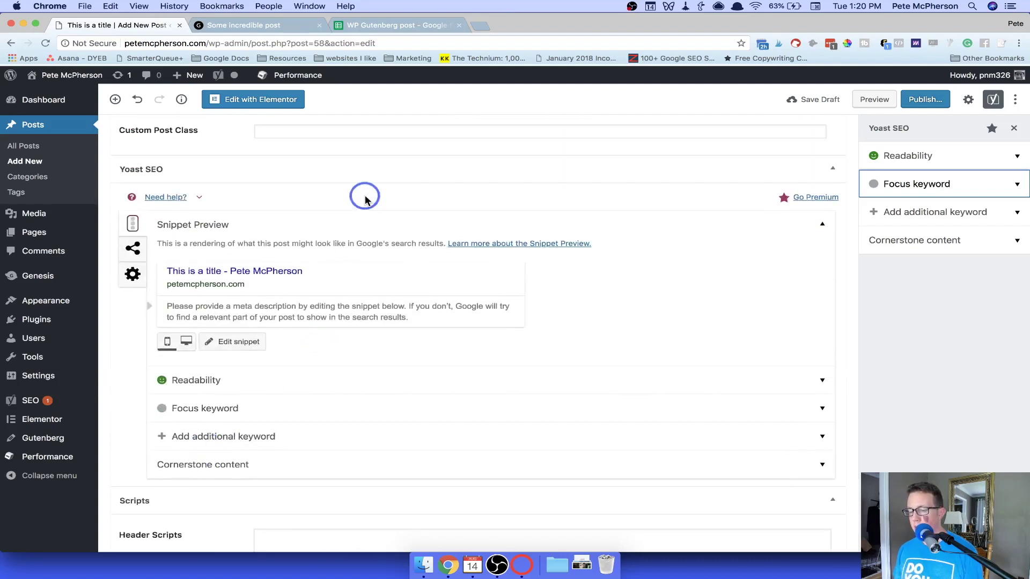
scroll(361, 198, up, 2)
scroll(339, 230, up, 3)
scroll(409, 294, down, 10)
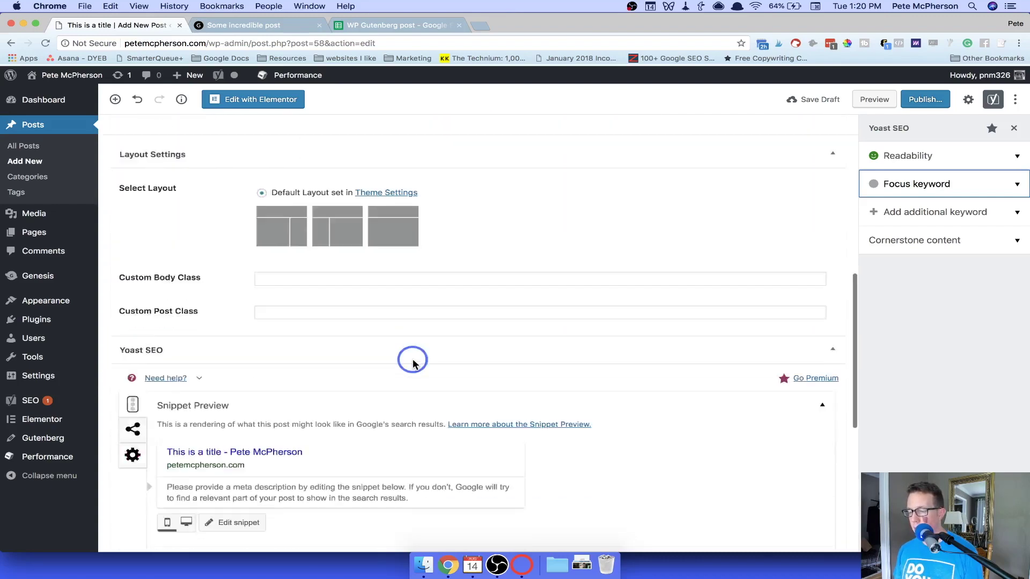
- Restore the block settings sidebar for the 'This is the 2nd.' paragraph and reopen the ⋮ options menu
click(1015, 100)
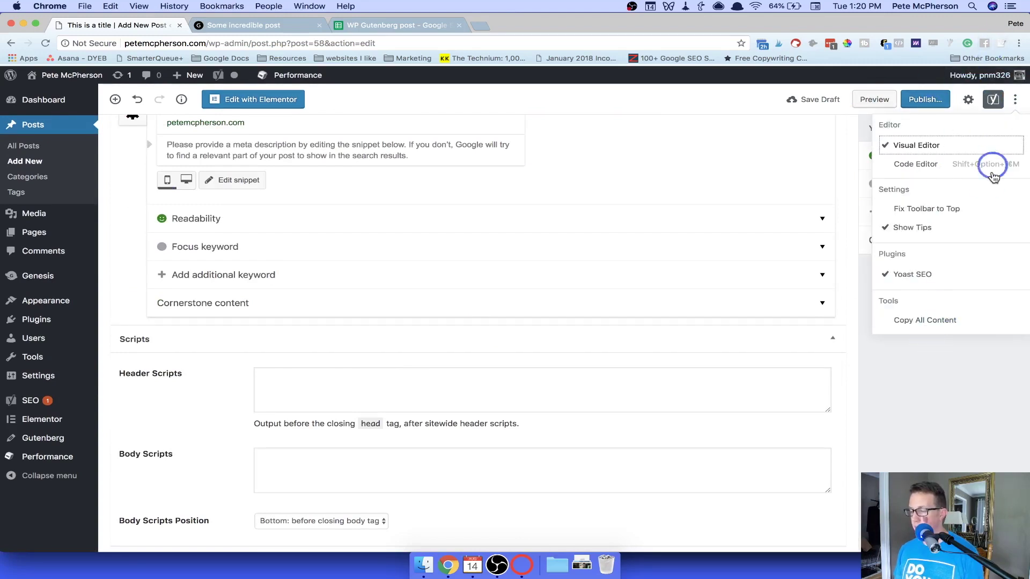
click(1017, 100)
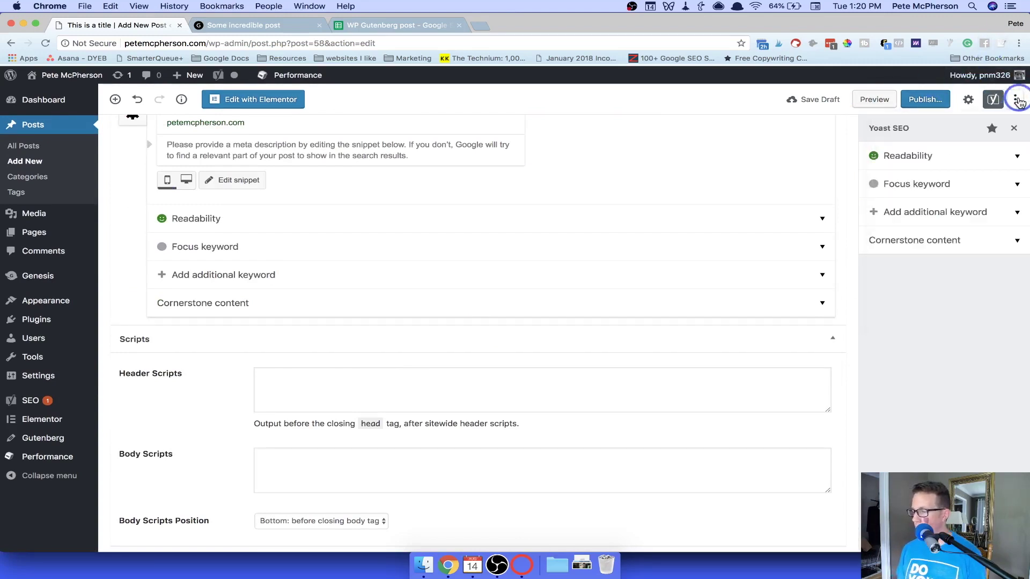
click(968, 101)
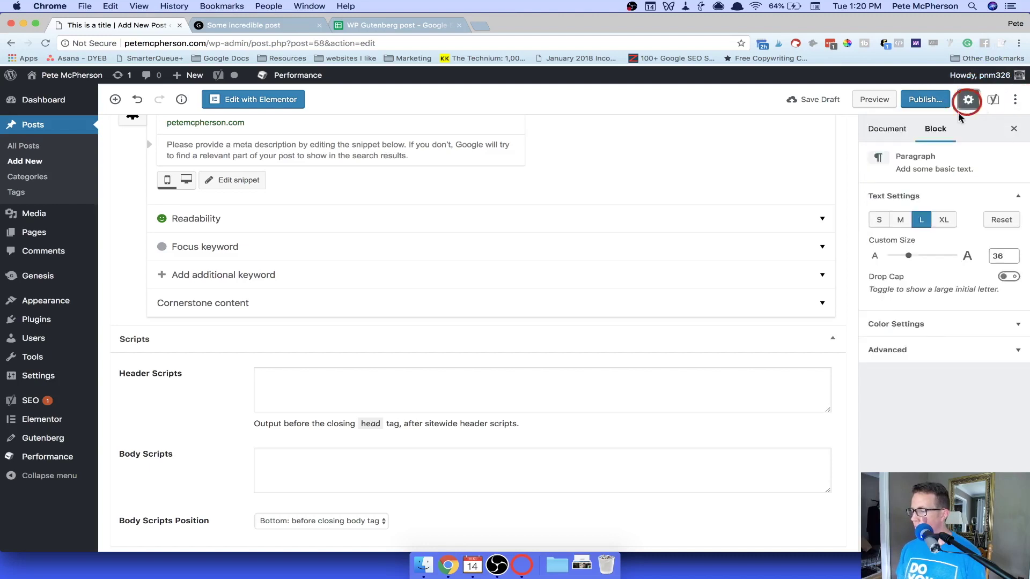
scroll(641, 218, up, 15)
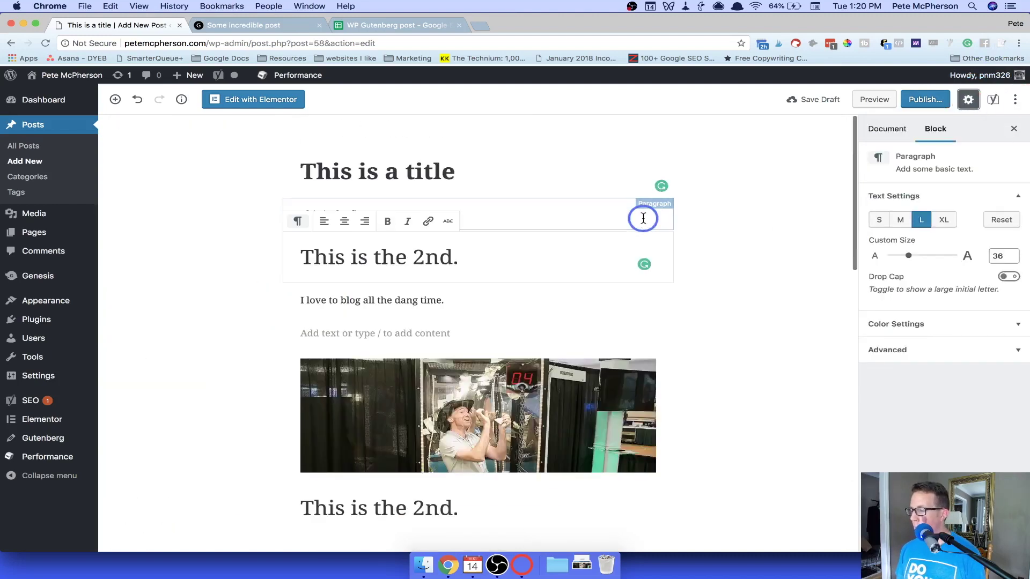
click(1015, 102)
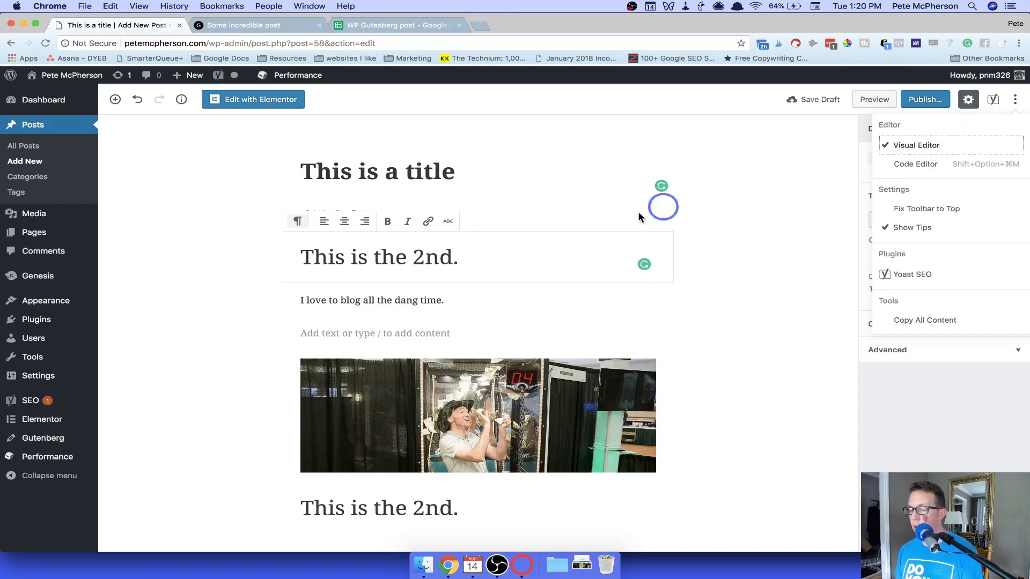
click(926, 163)
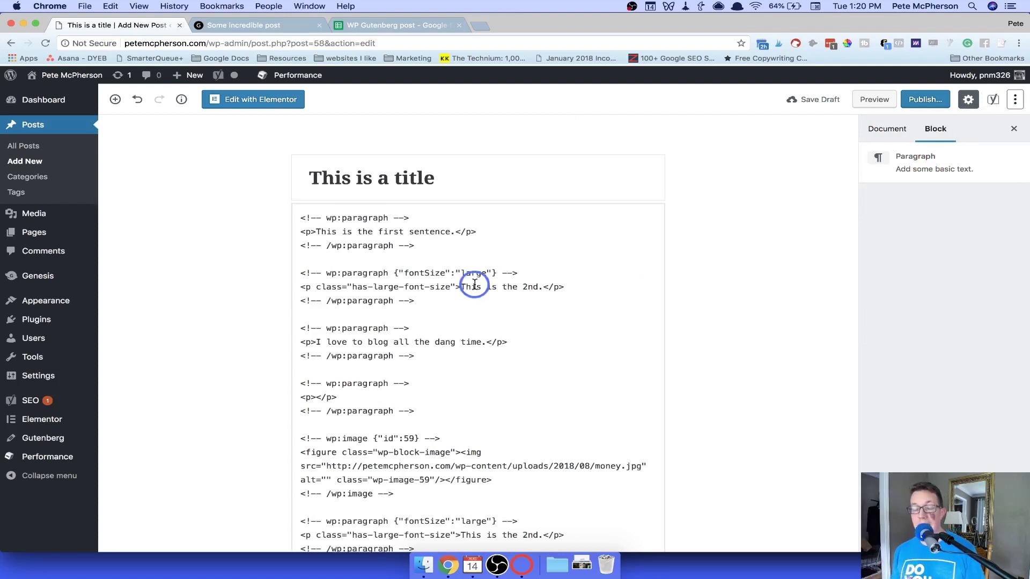
scroll(474, 284, down, 5)
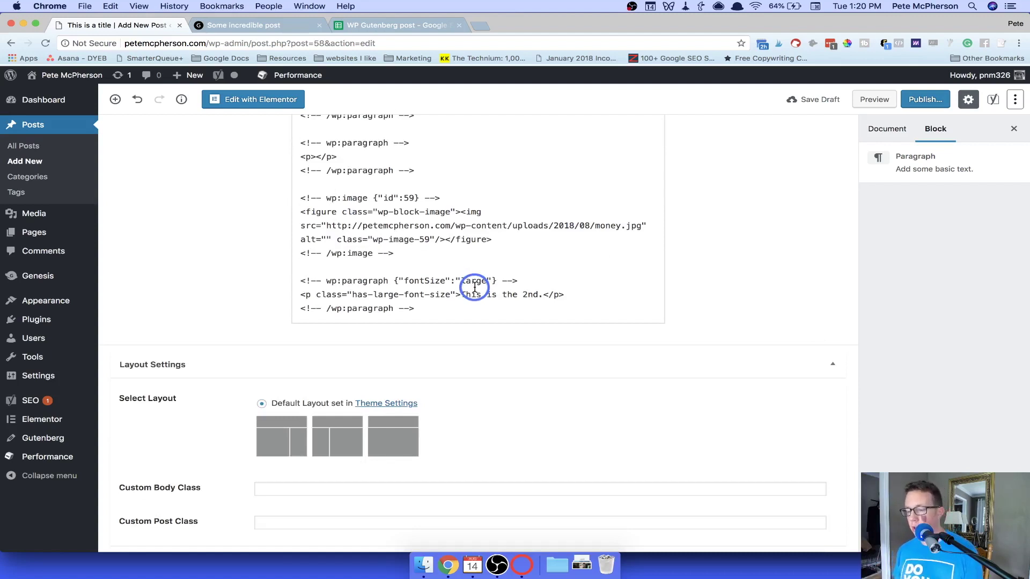
scroll(474, 288, up, 5)
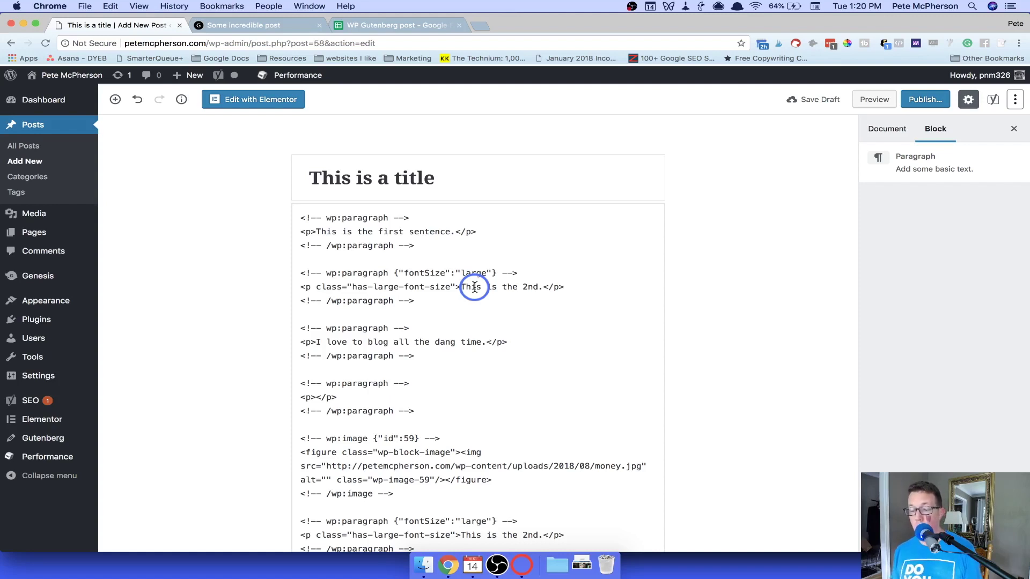
triple_click(303, 274)
click(453, 291)
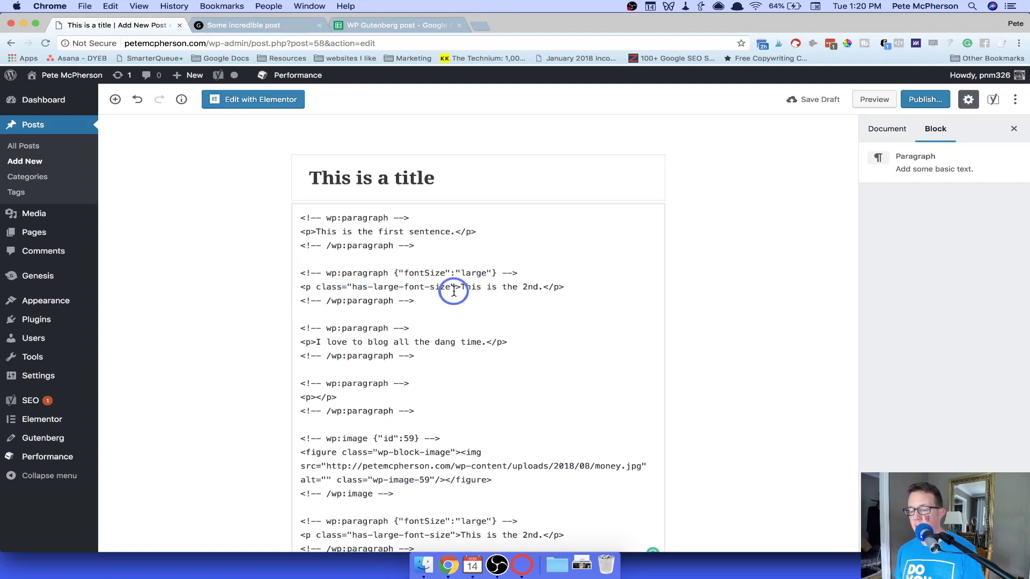
click(951, 105)
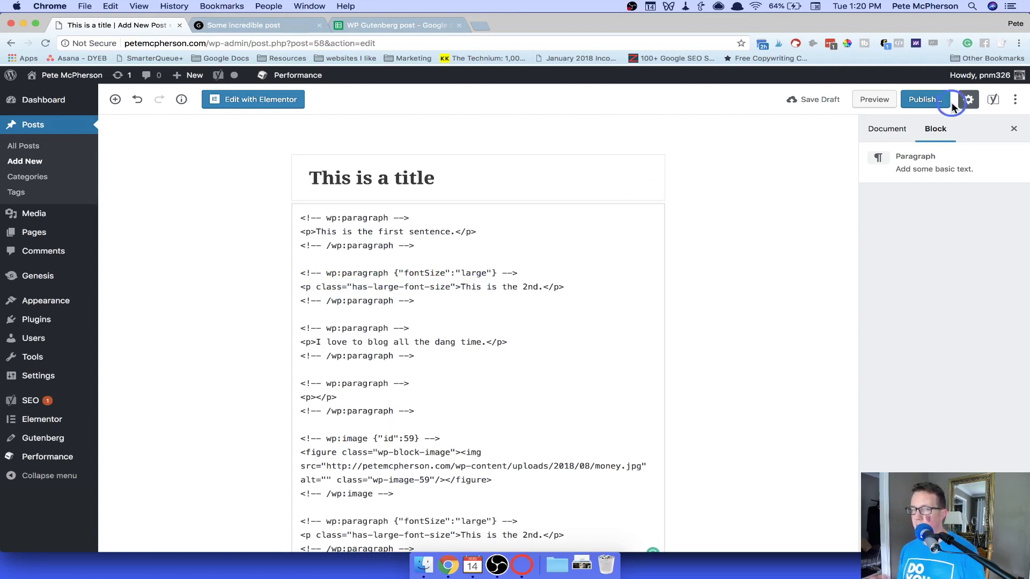
click(1014, 101)
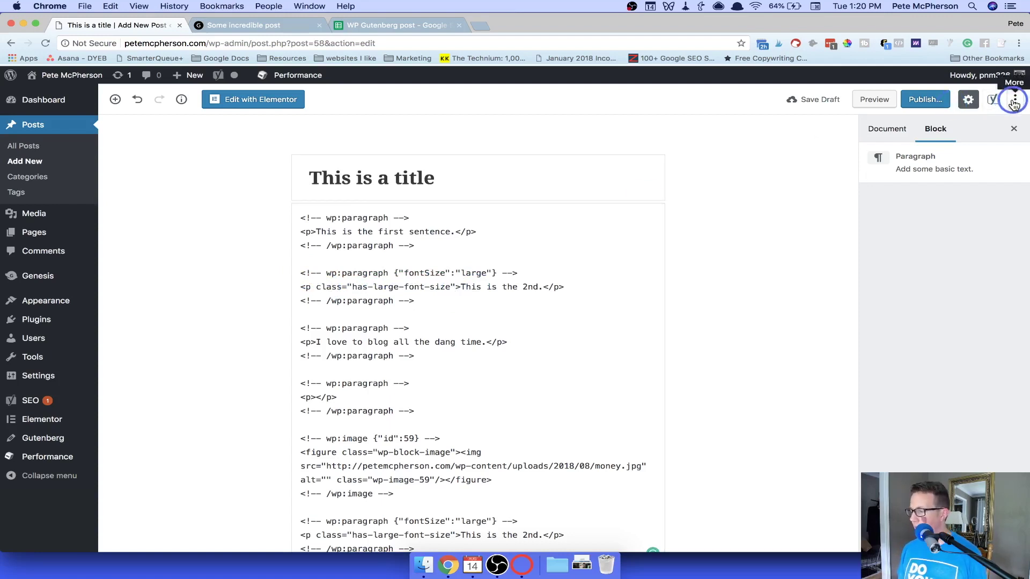
- Switch back to the visual editor and confirm visual editing mode in the ⋮ options
click(915, 146)
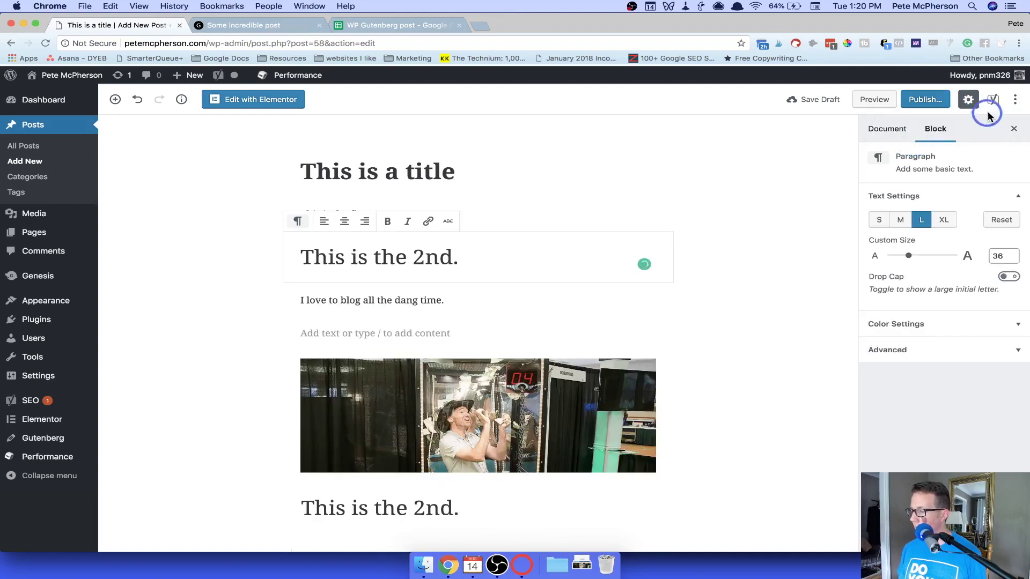
click(1014, 101)
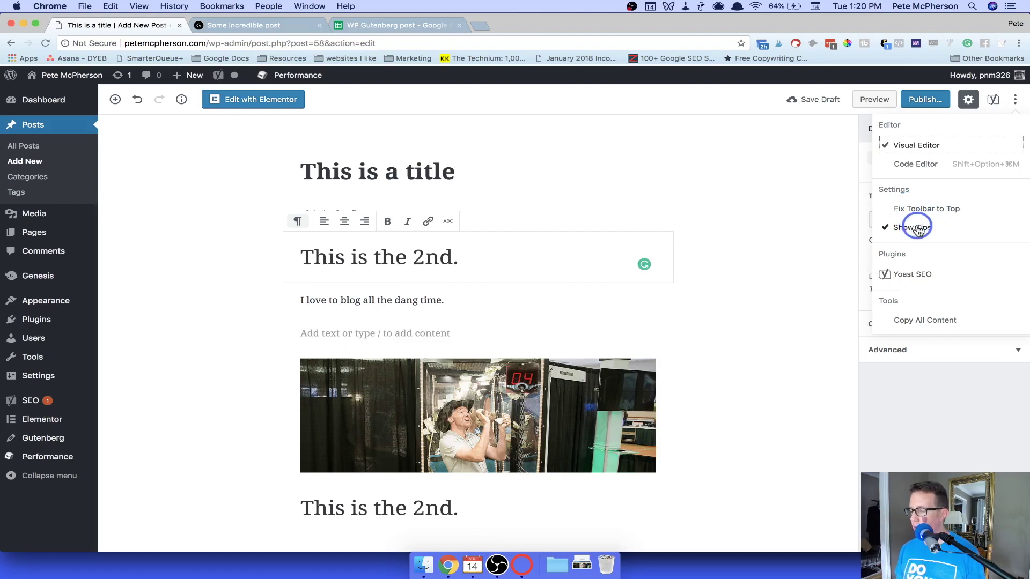
double_click(887, 254)
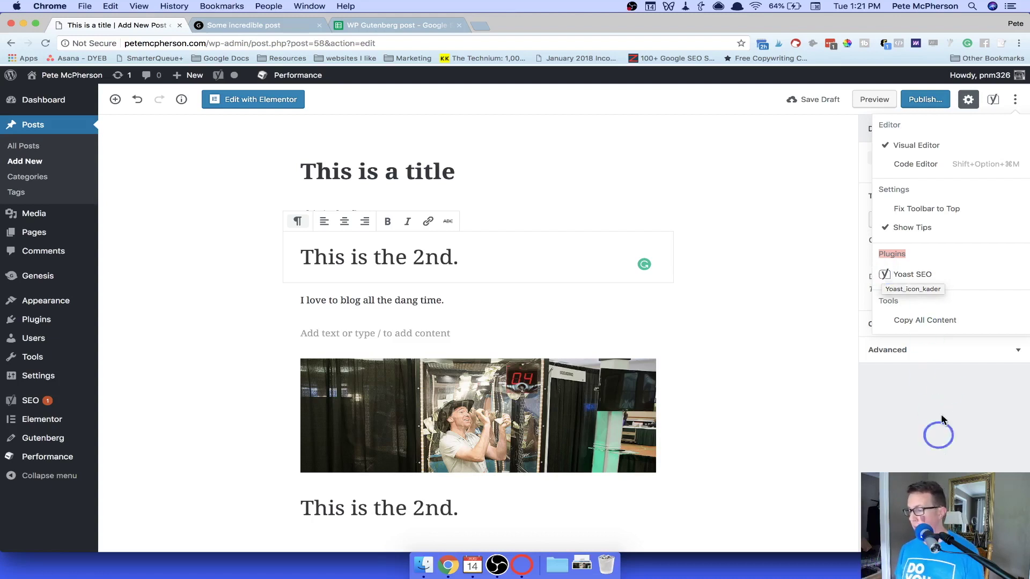
- Toggle the Yoast SEO panel open and closed, then restore the paragraph's block settings sidebar
click(994, 100)
click(993, 99)
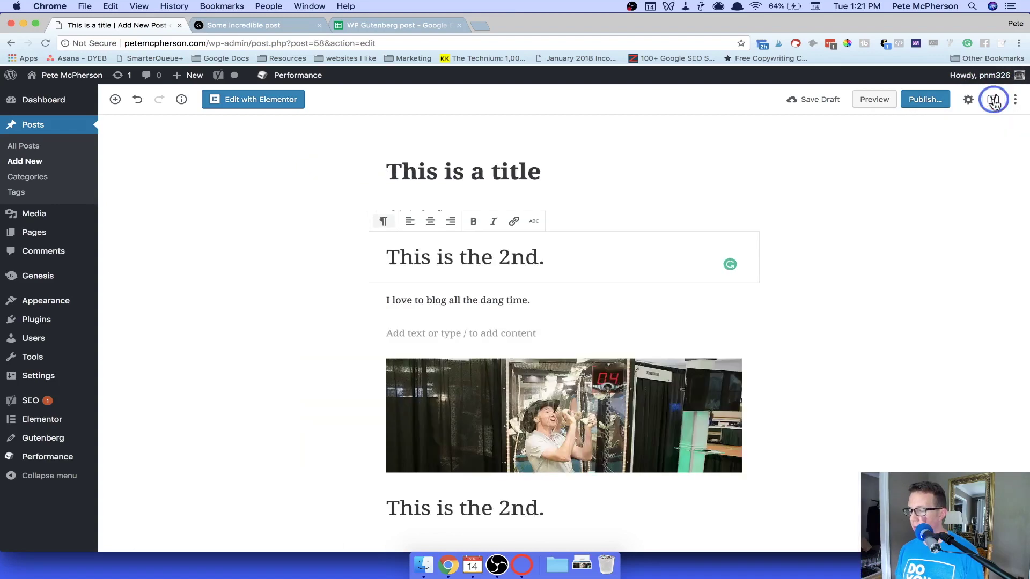
click(992, 101)
click(968, 101)
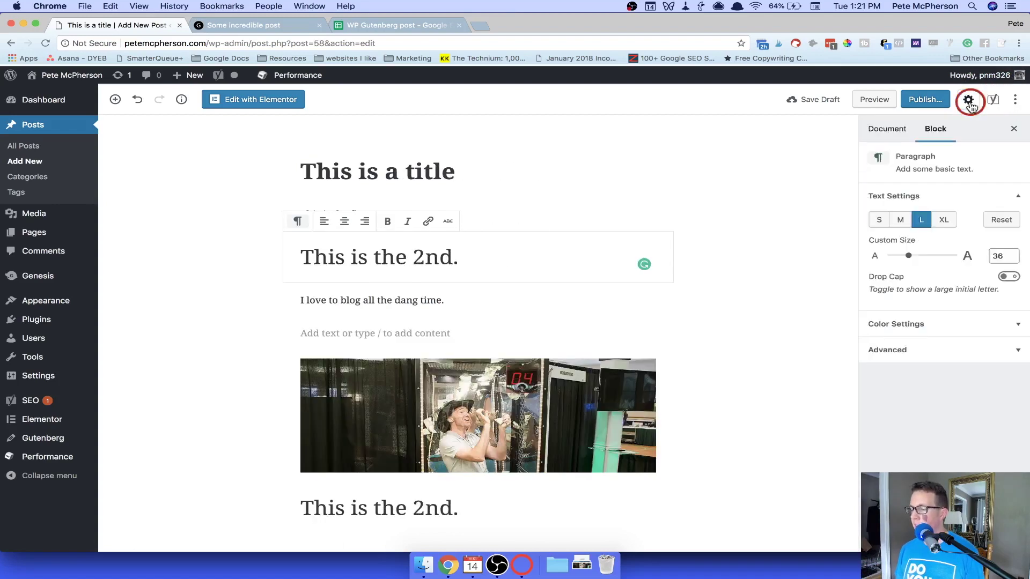
click(970, 102)
scroll(593, 193, down, 10)
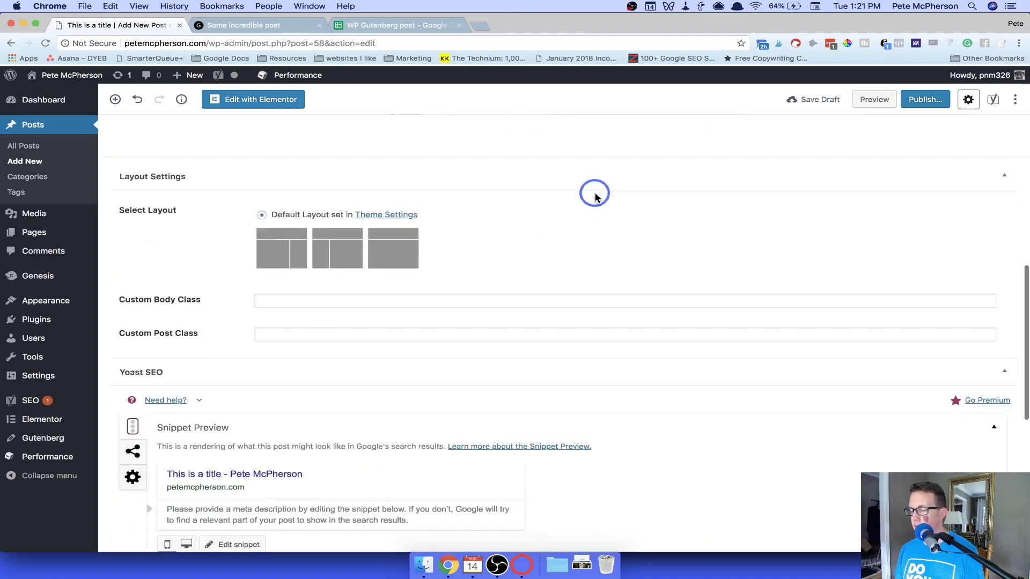
scroll(879, 156, up, 10)
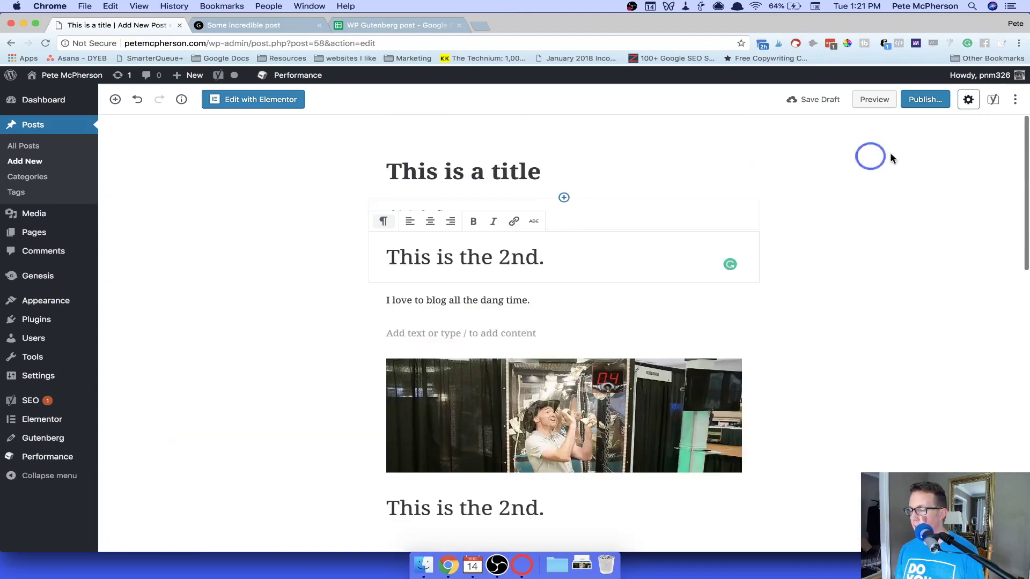
click(991, 102)
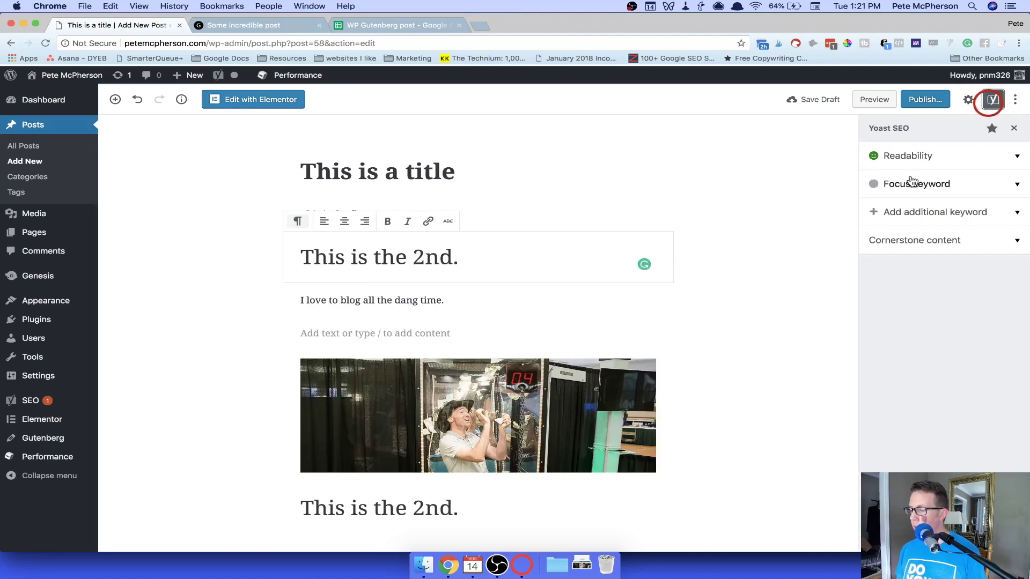
click(989, 100)
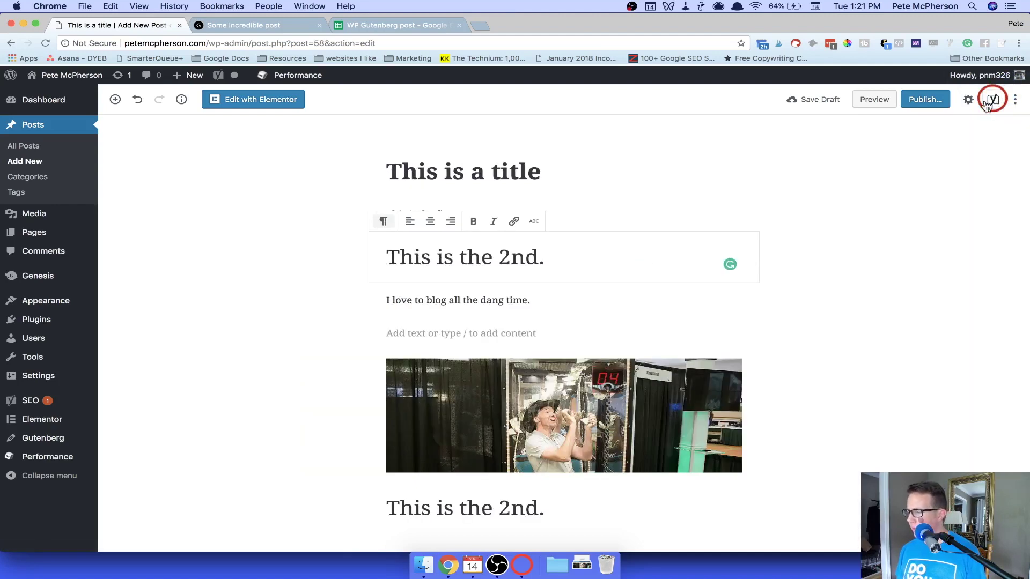
click(968, 101)
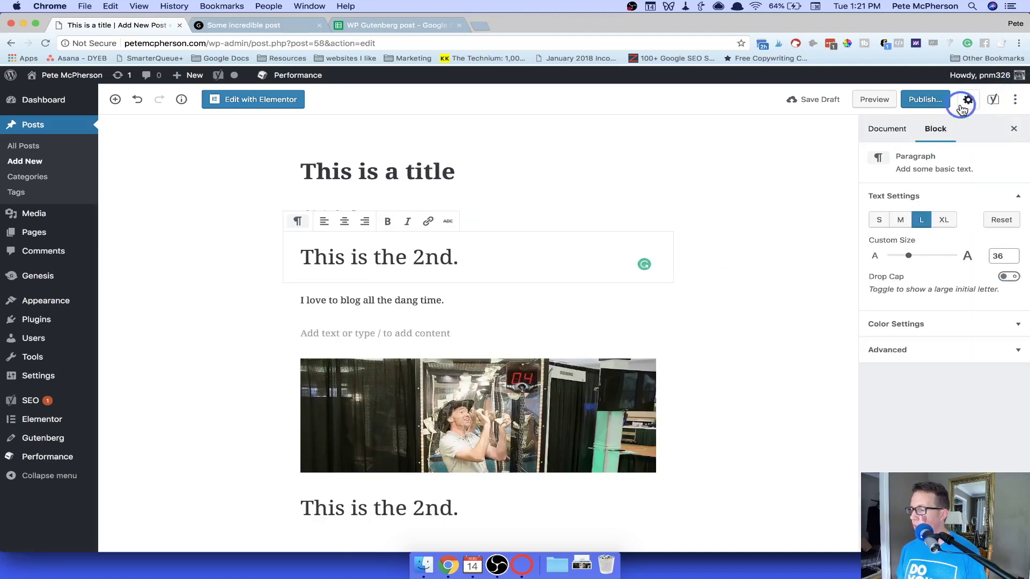
- Save the post as a draft and preview it in a new browser tab
click(800, 104)
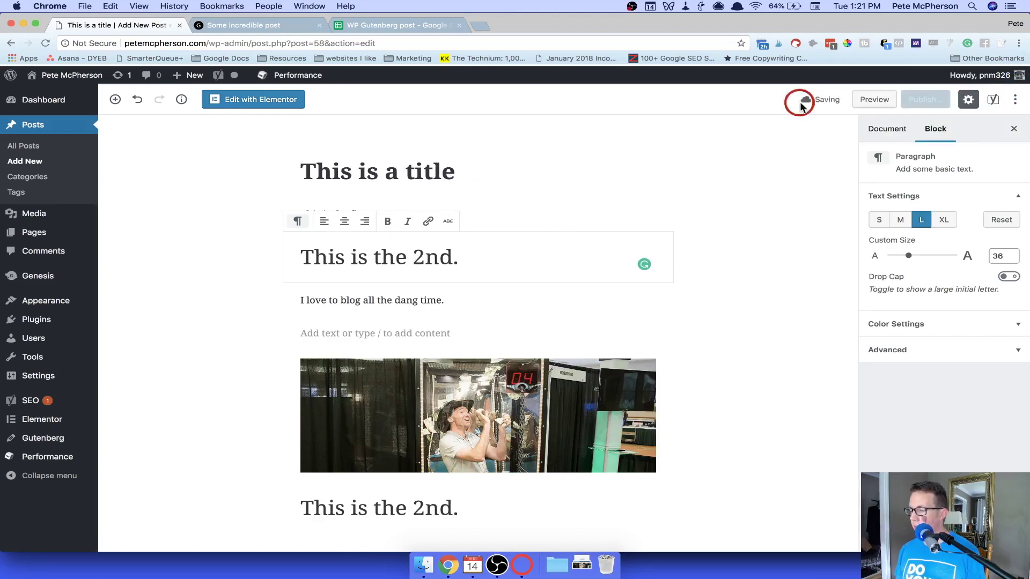
click(874, 100)
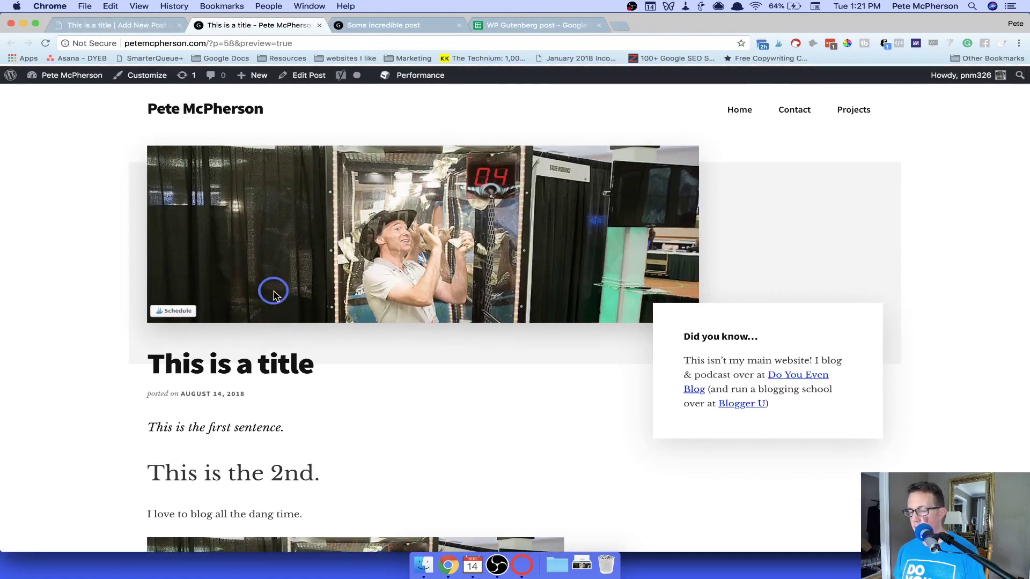
scroll(272, 293, down, 5)
click(128, 27)
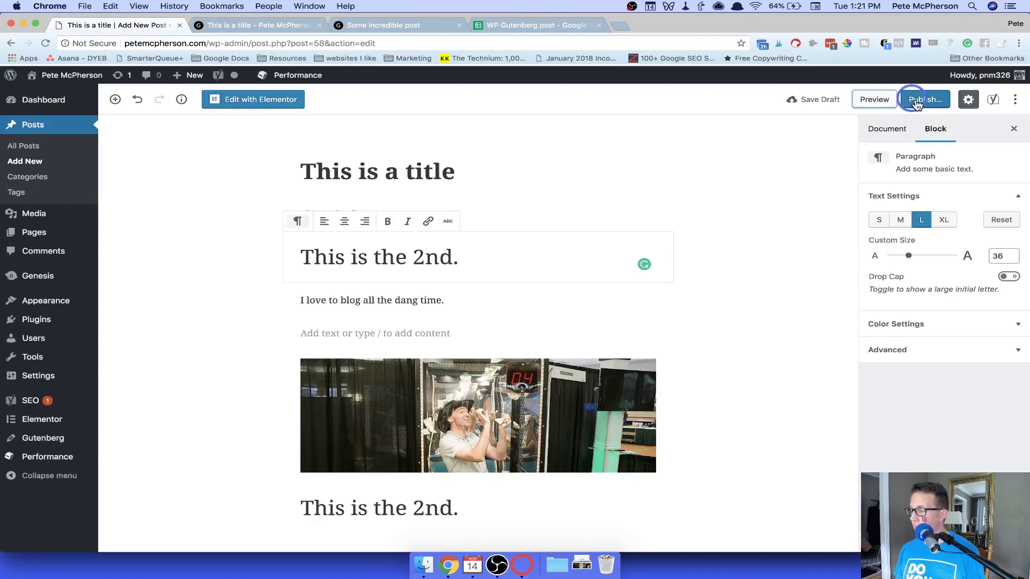
- Show the Document settings and scroll through visibility, publish date, featured image and discussion options
click(893, 130)
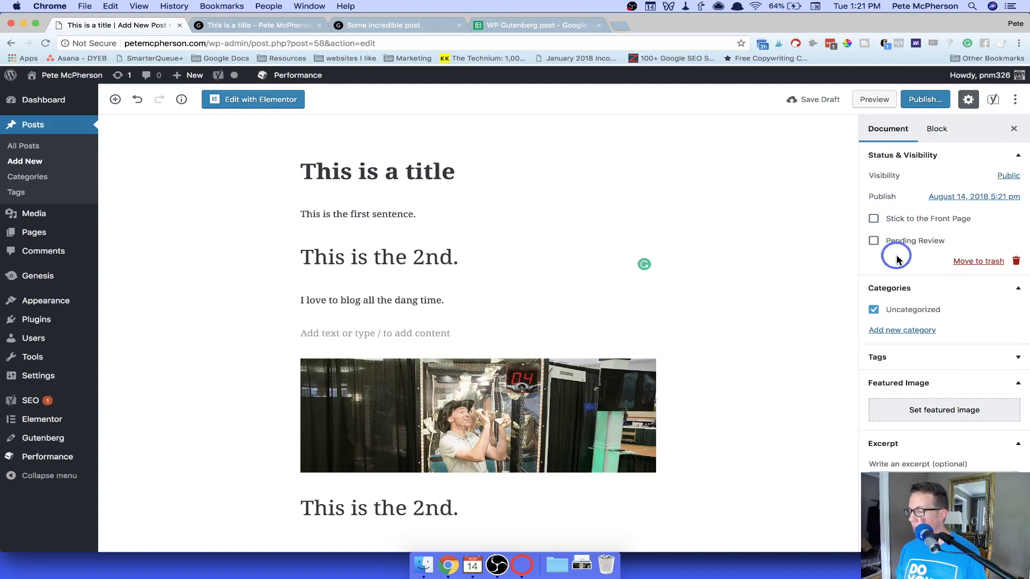
scroll(906, 268, down, 2)
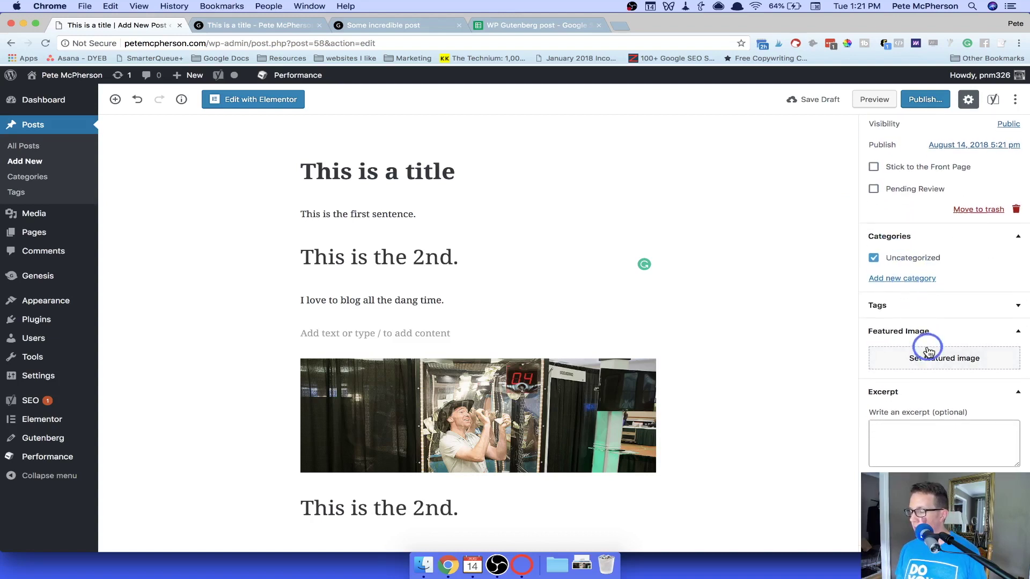
scroll(922, 348, down, 3)
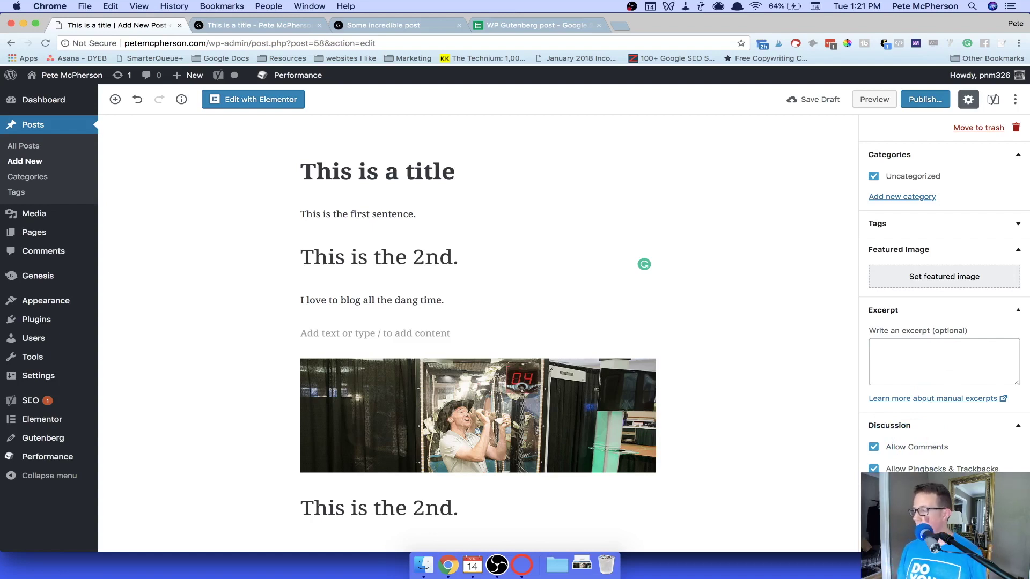
scroll(943, 322, up, 5)
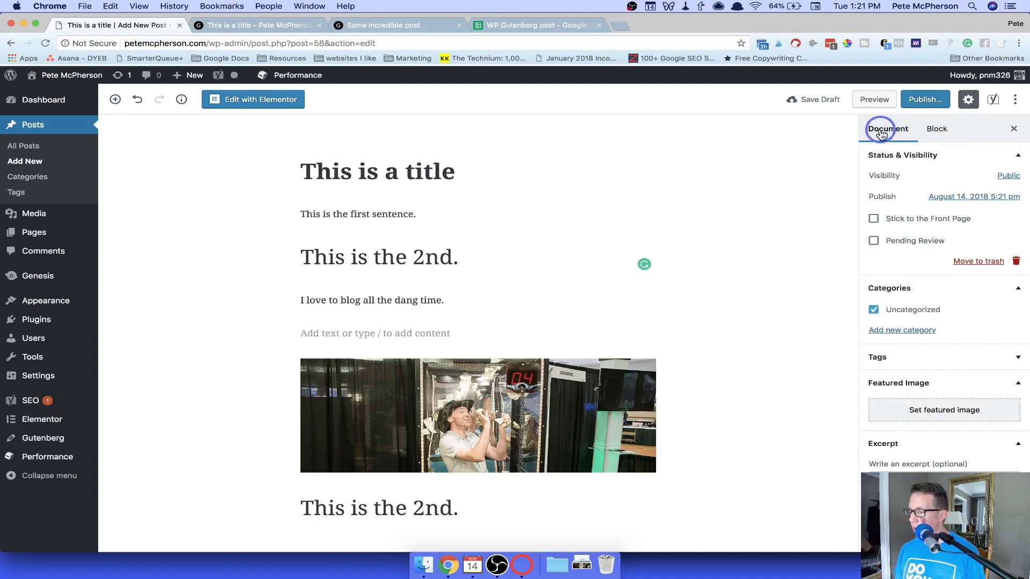
- Select the upper, then the lower 'This is the 2nd.' paragraph
click(322, 255)
scroll(328, 258, down, 8)
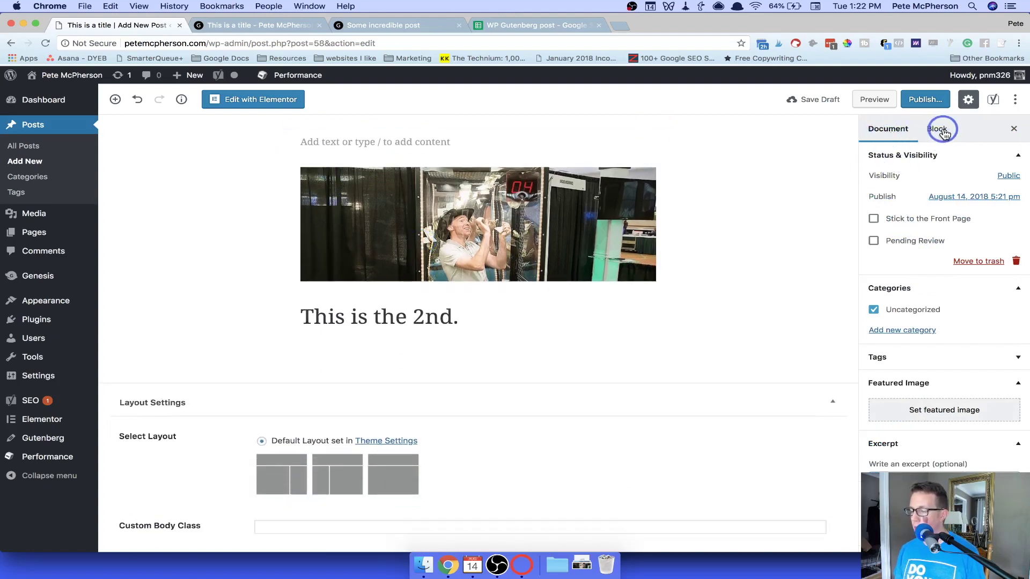
click(345, 312)
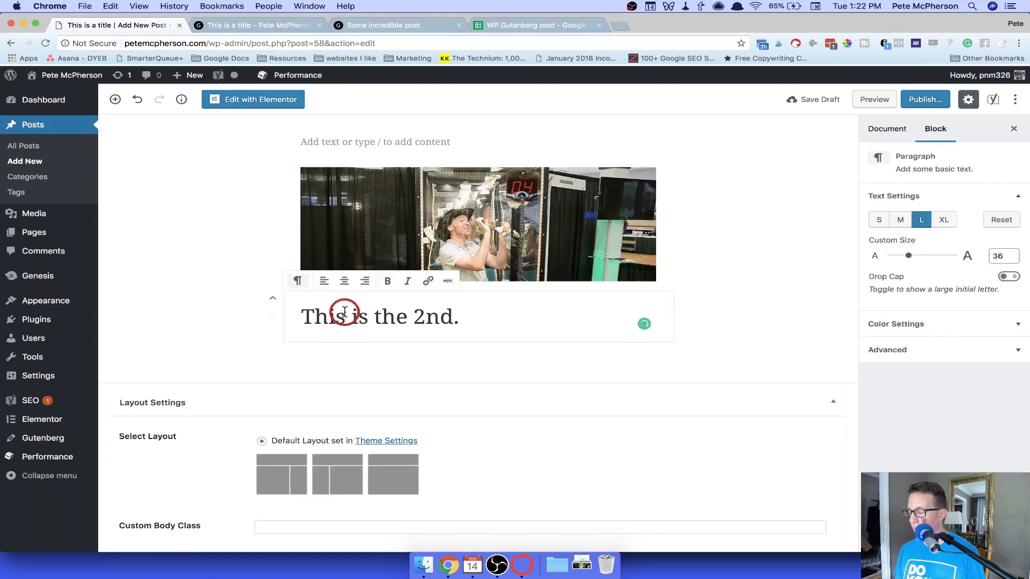
scroll(382, 270, up, 8)
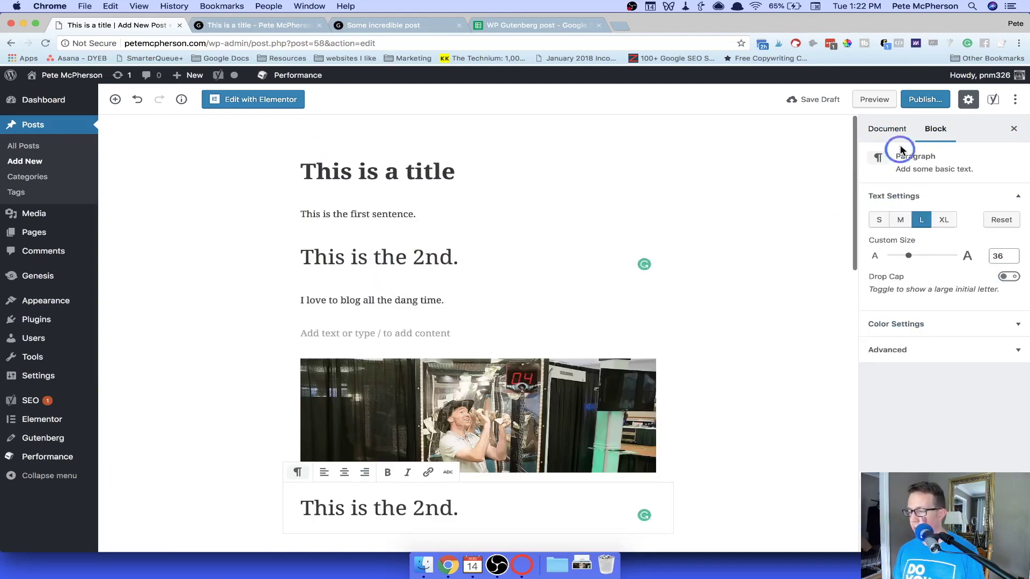
- Reopen the Document settings and expand Categories, showing Uncategorized
click(886, 130)
click(889, 288)
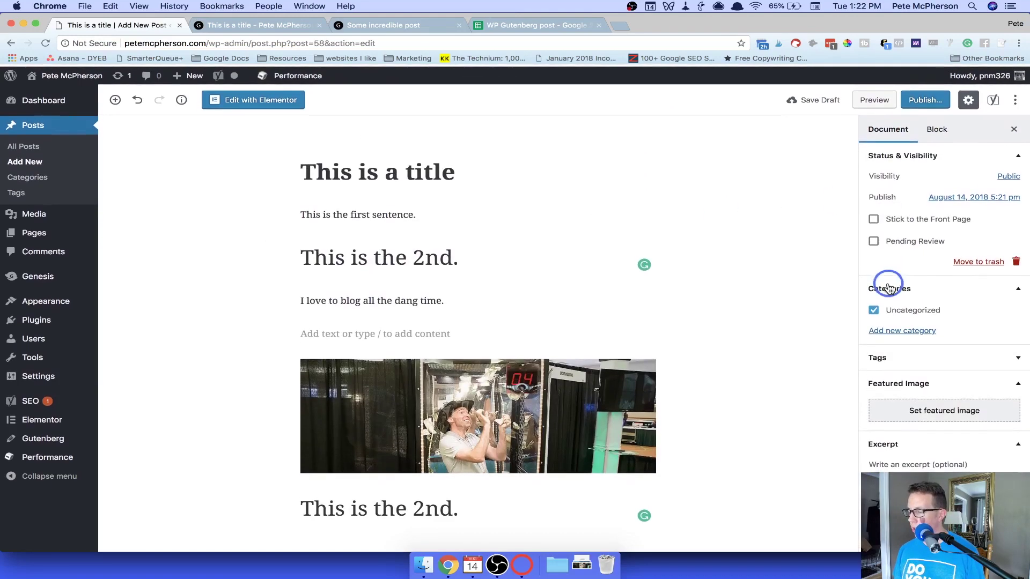
scroll(918, 253, down, 5)
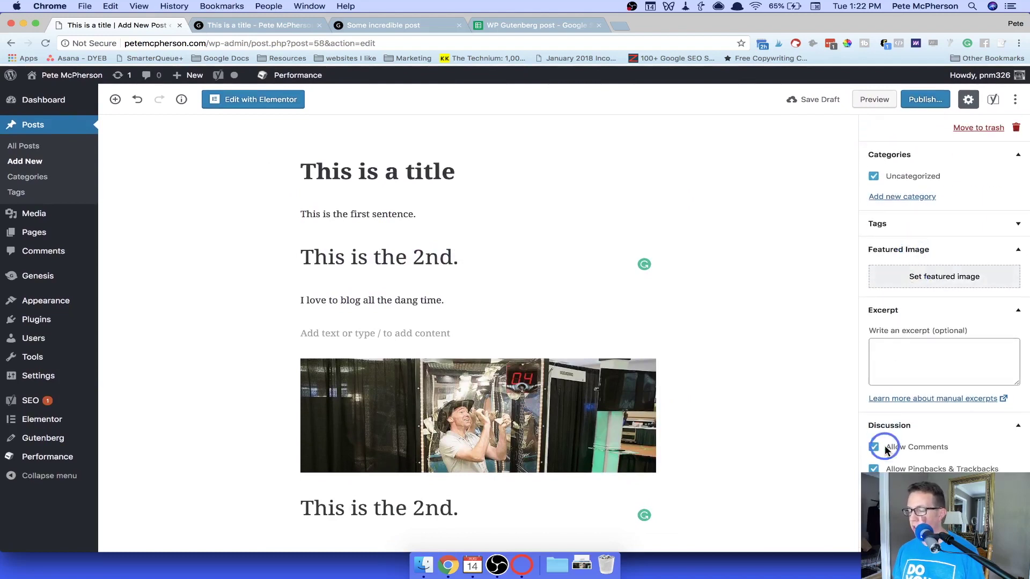
- Select the upper 'This is the 2nd.' paragraph and check the post's word and block counts
scroll(926, 279, up, 5)
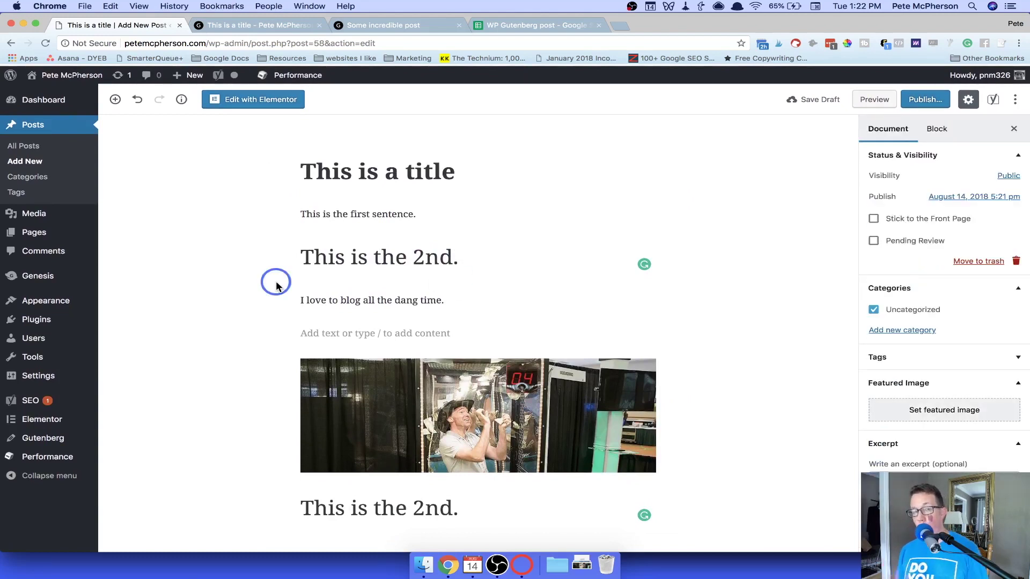
click(341, 255)
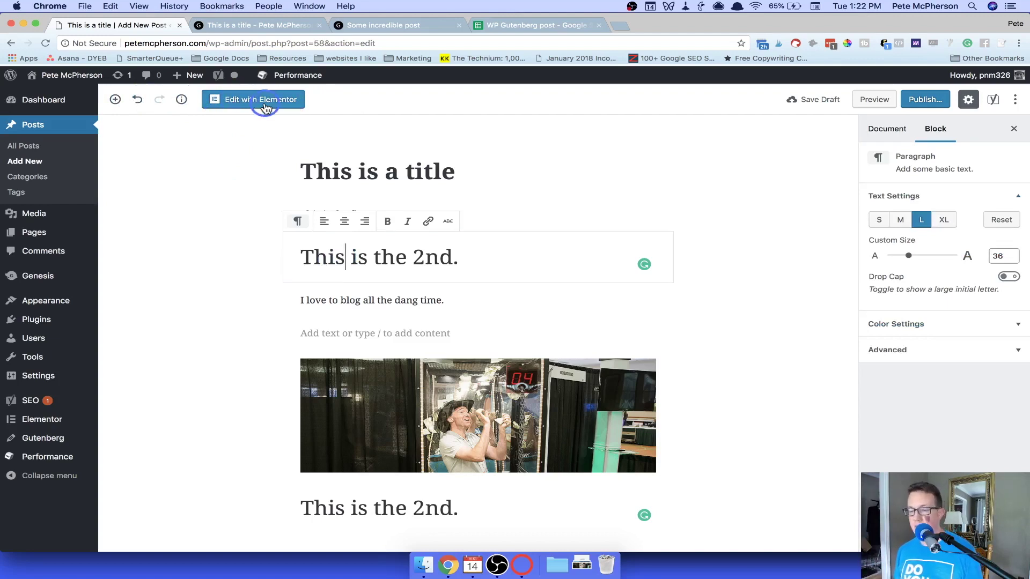
click(182, 101)
click(183, 103)
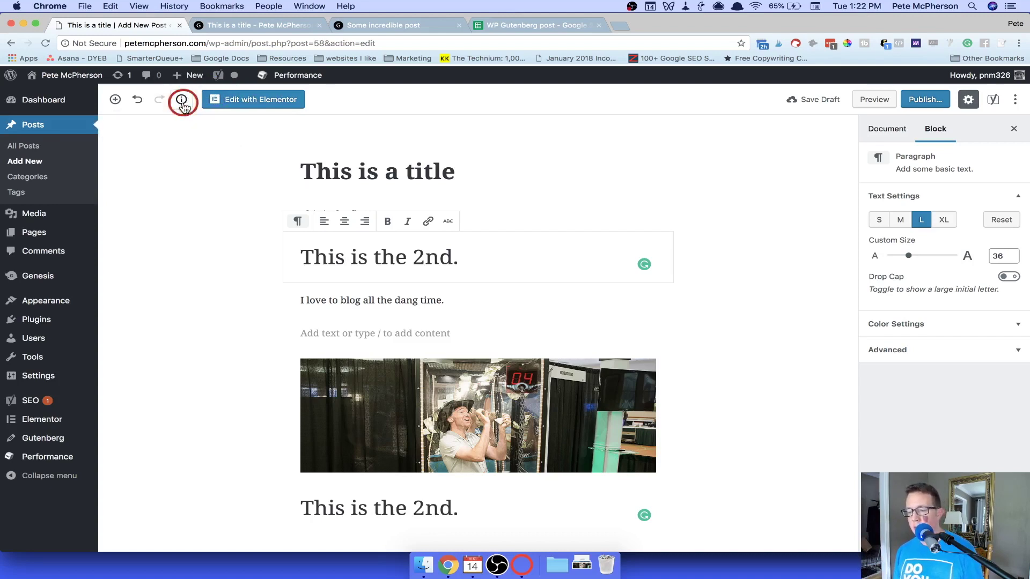
click(183, 103)
click(378, 248)
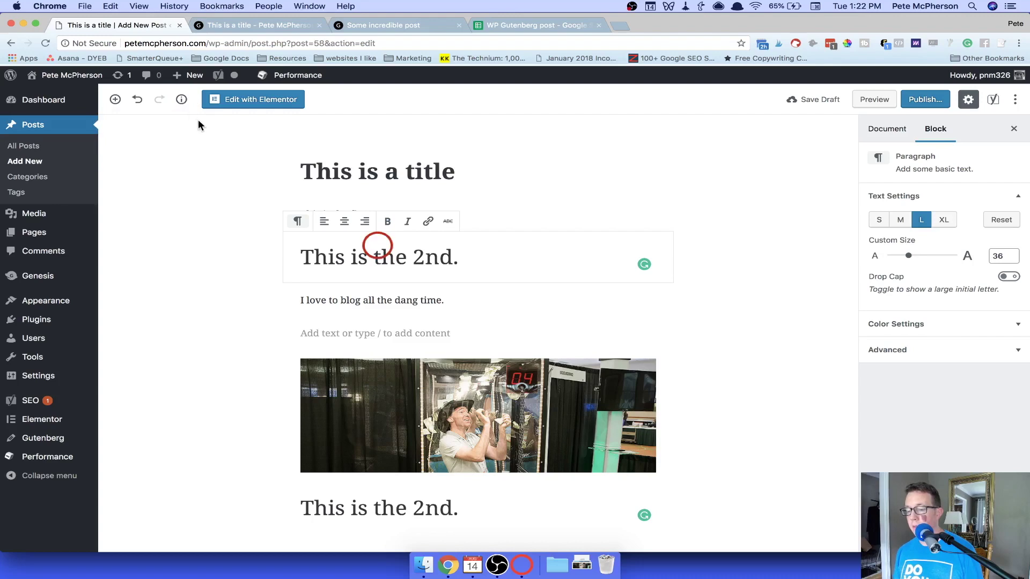
click(182, 104)
click(191, 236)
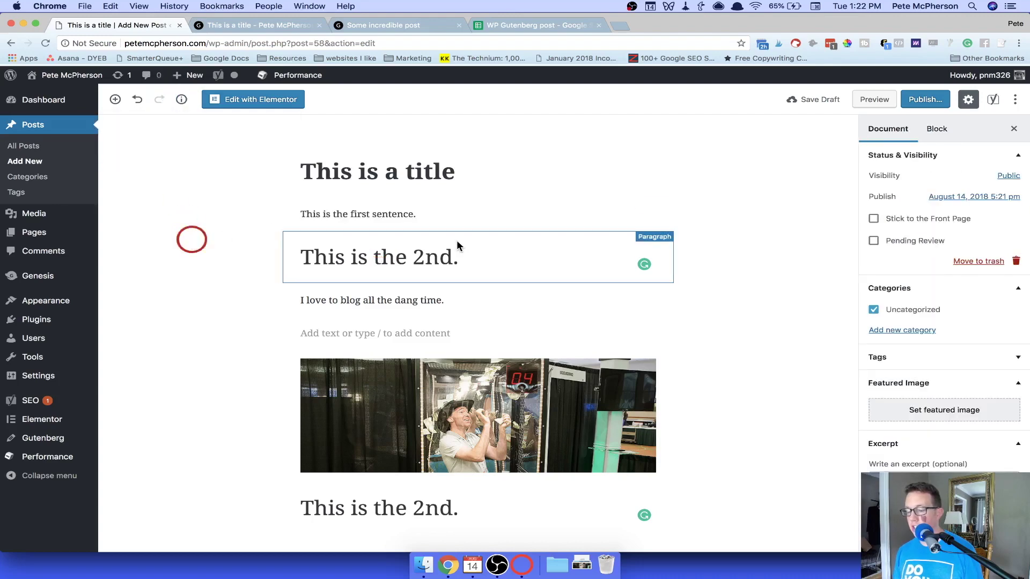
- Reselect the paragraph and open, then dismiss, its block extra-actions menu
click(410, 258)
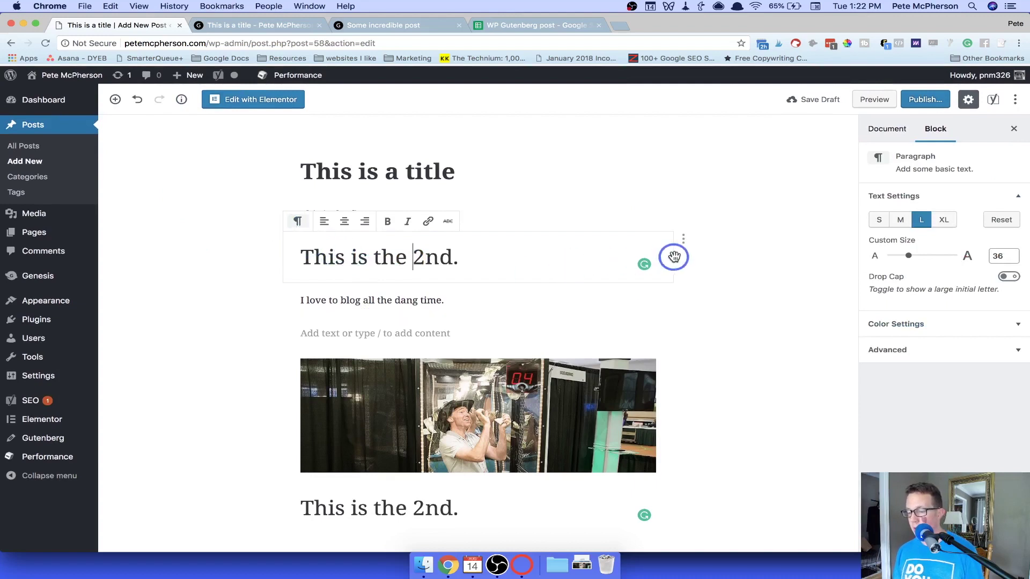
click(545, 254)
click(685, 240)
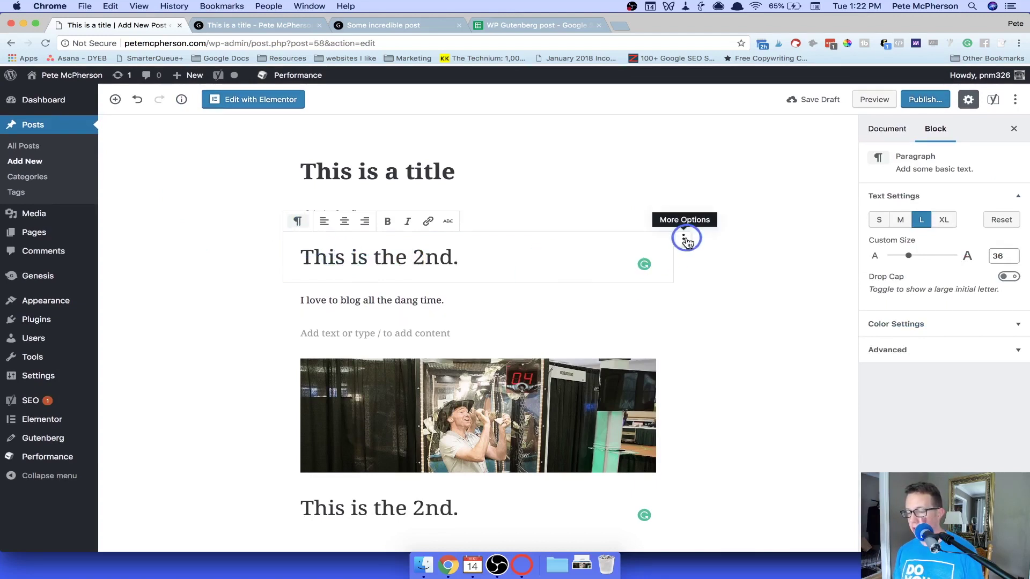
click(685, 239)
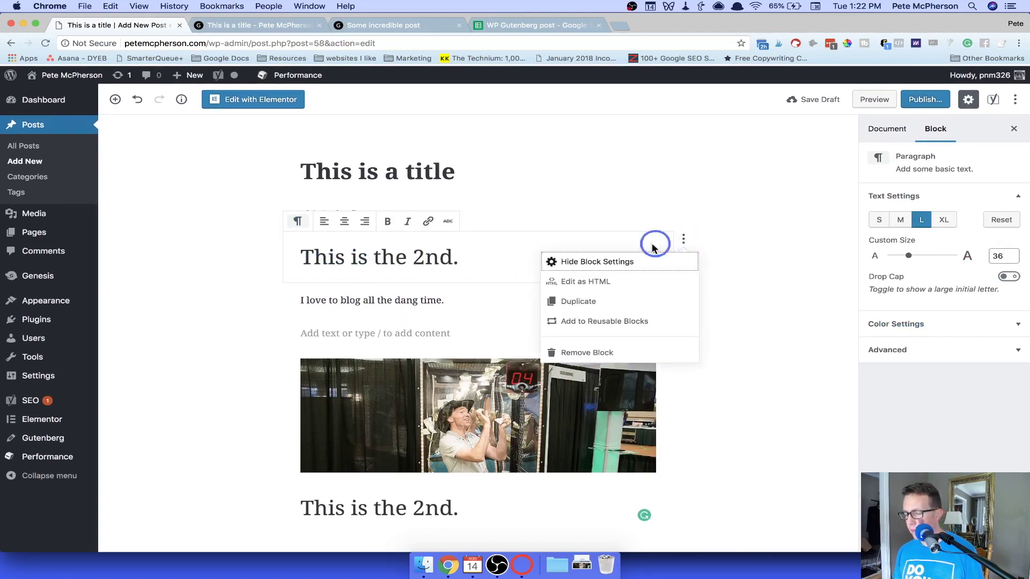
click(421, 259)
- Transform the upper 'This is the 2nd.' paragraph into an H2 Heading block
click(297, 222)
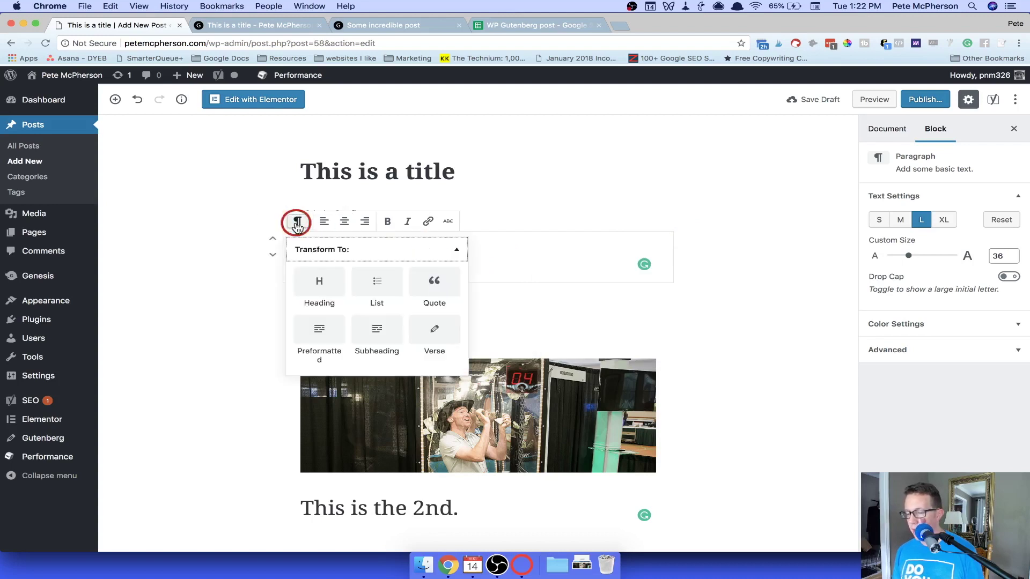
click(318, 279)
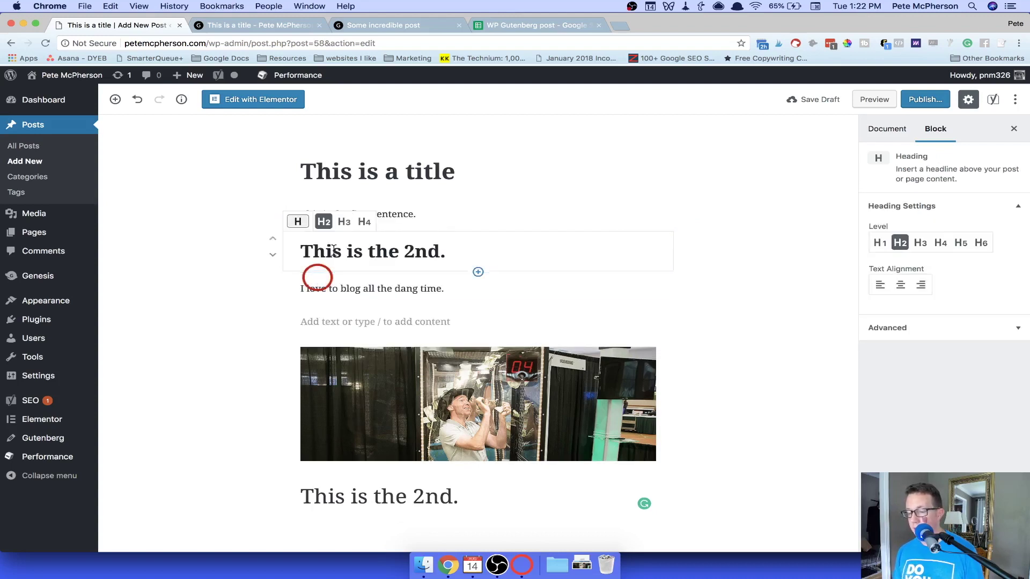
click(361, 257)
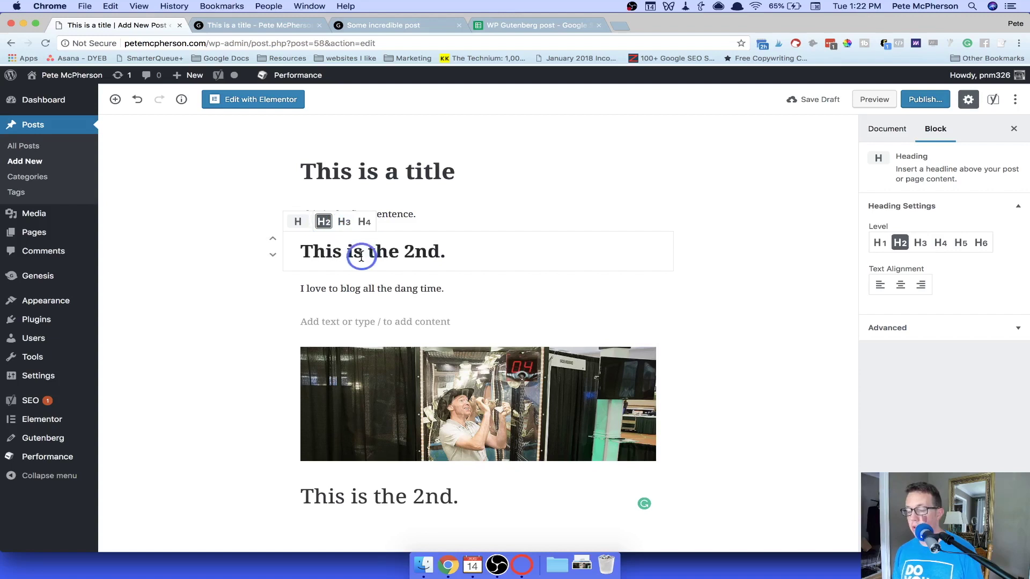
- Review the heading's conversion options, then select the word '2nd' in it
click(298, 222)
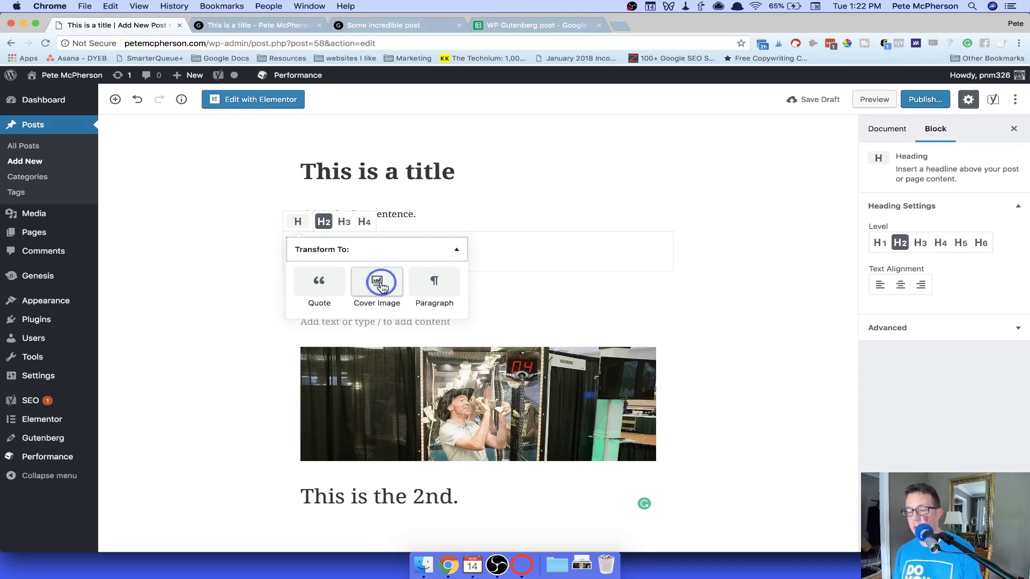
click(557, 248)
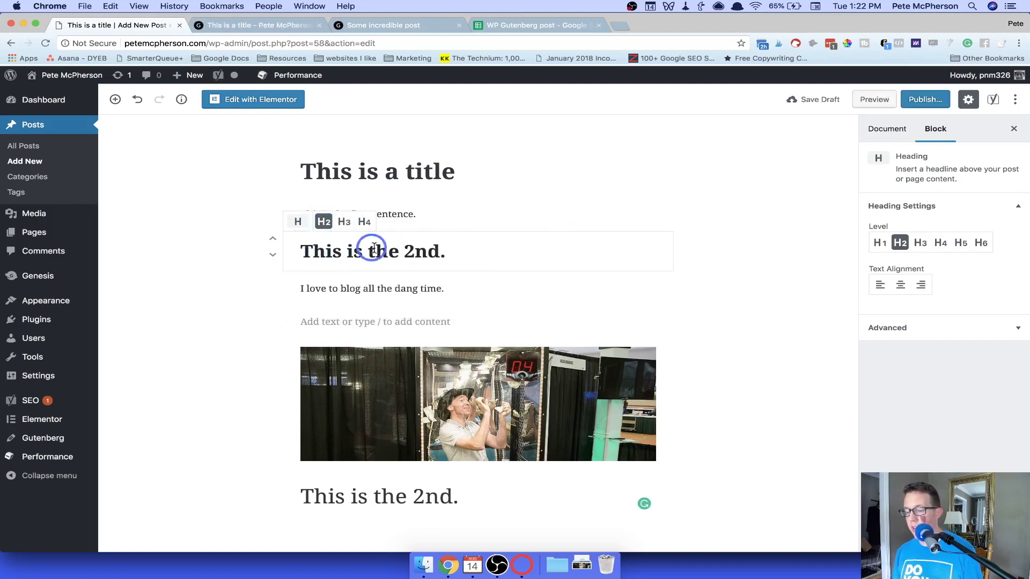
double_click(419, 253)
- Type 'h2' so the heading reads 'This is the h2.', then view the word counts and outline
text(h2)
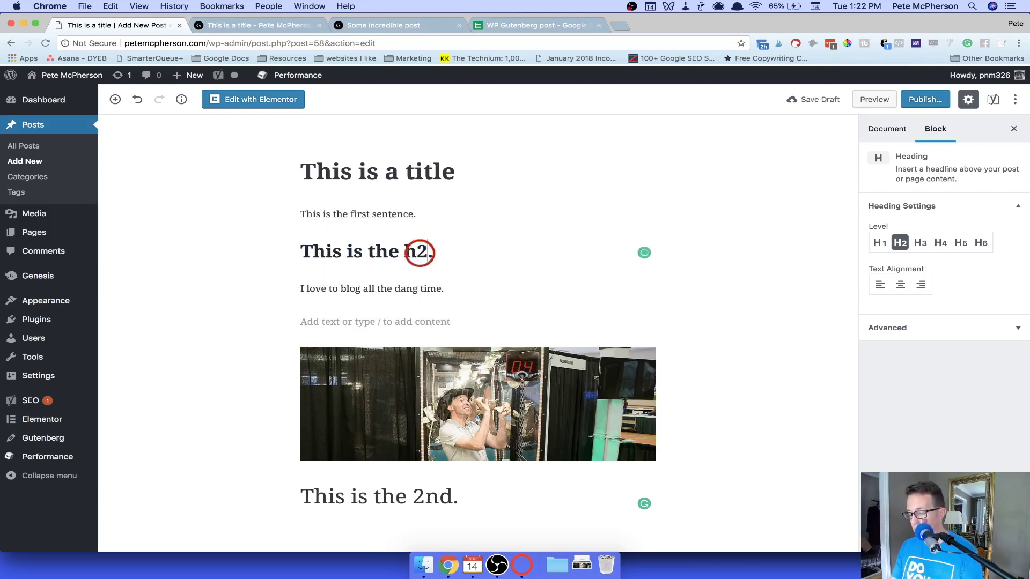
click(181, 99)
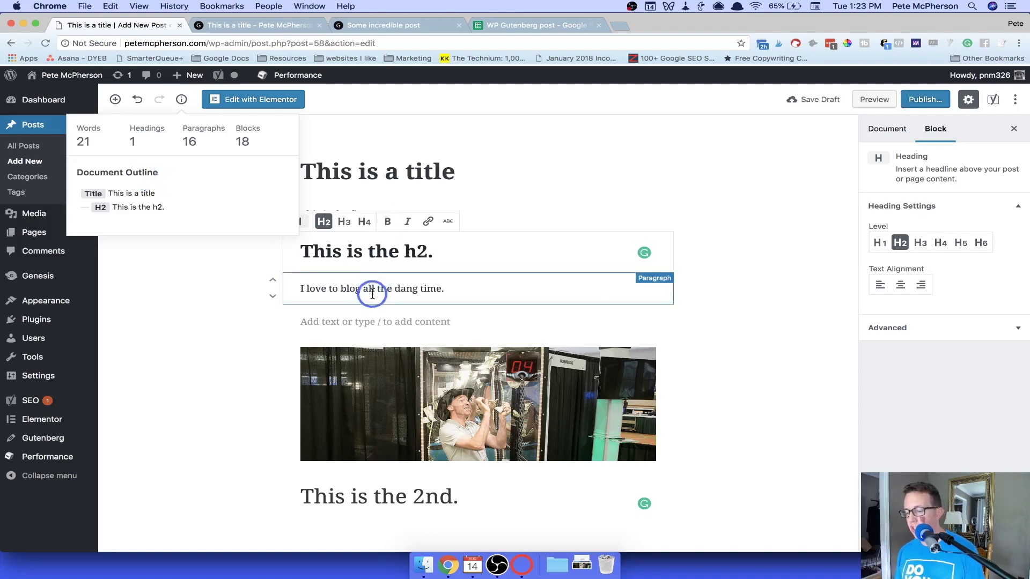
click(371, 253)
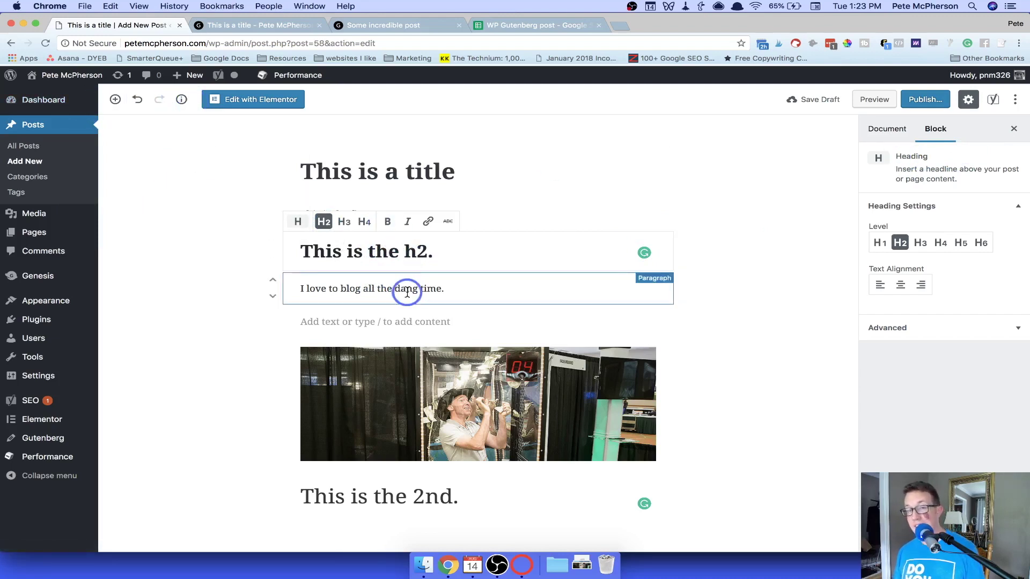
- Reopen the content summary and jump to the H2 entry in the document outline
click(181, 99)
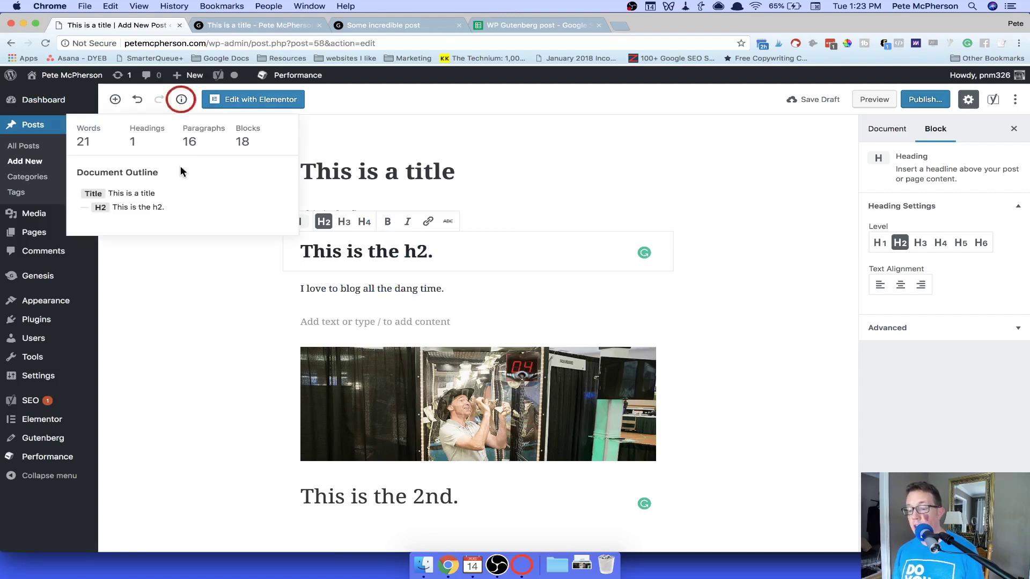
click(152, 211)
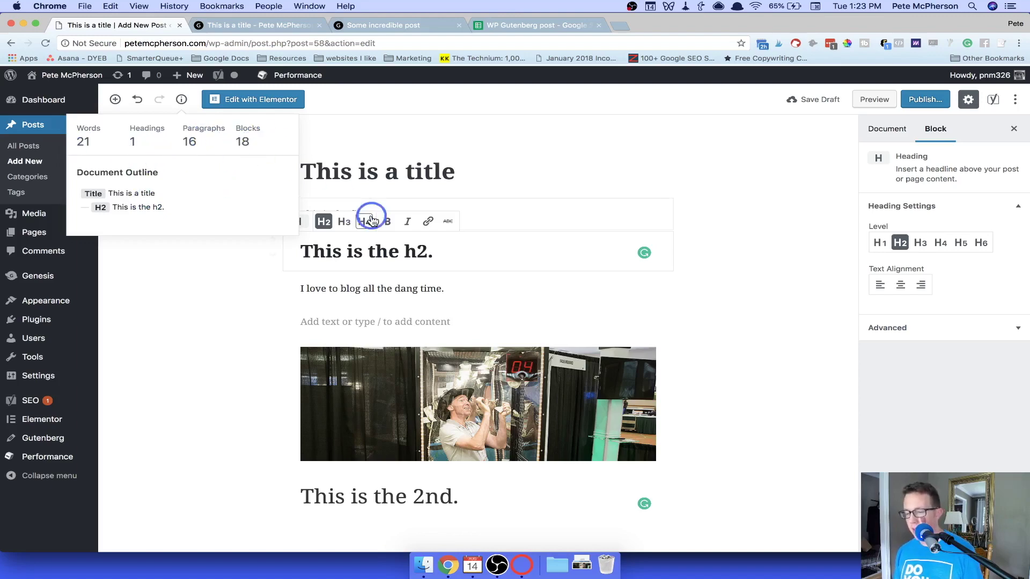
scroll(370, 220, down, 8)
scroll(370, 221, up, 8)
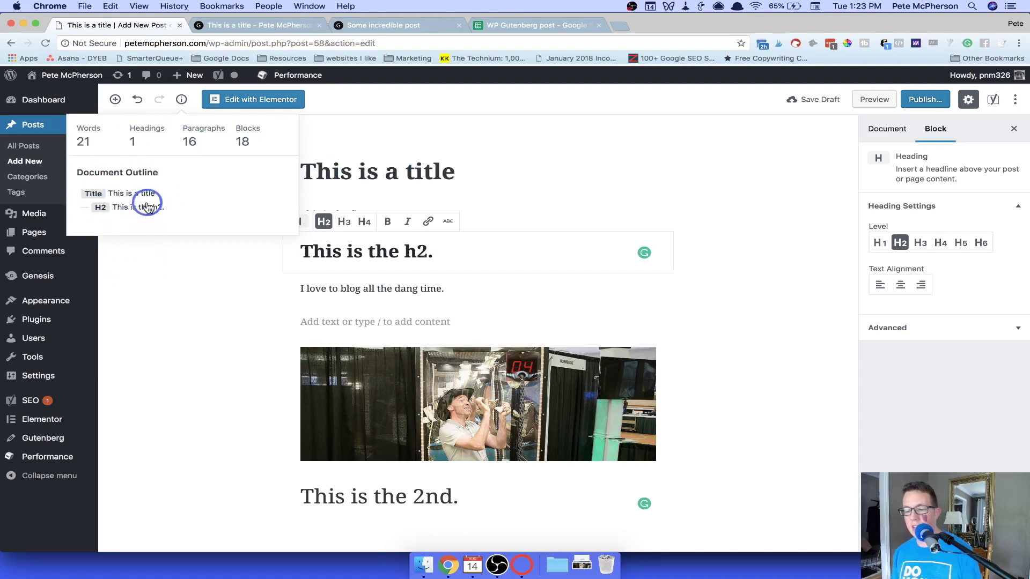
- Insert a Custom HTML block below the 'This is the h2.' heading
click(384, 250)
click(115, 99)
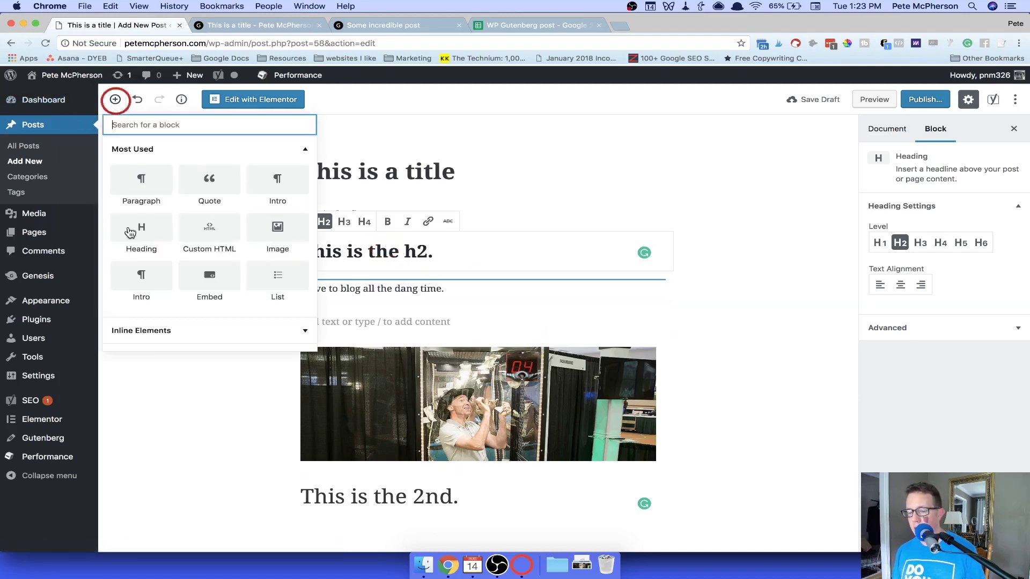
scroll(150, 215, down, 3)
scroll(152, 217, up, 3)
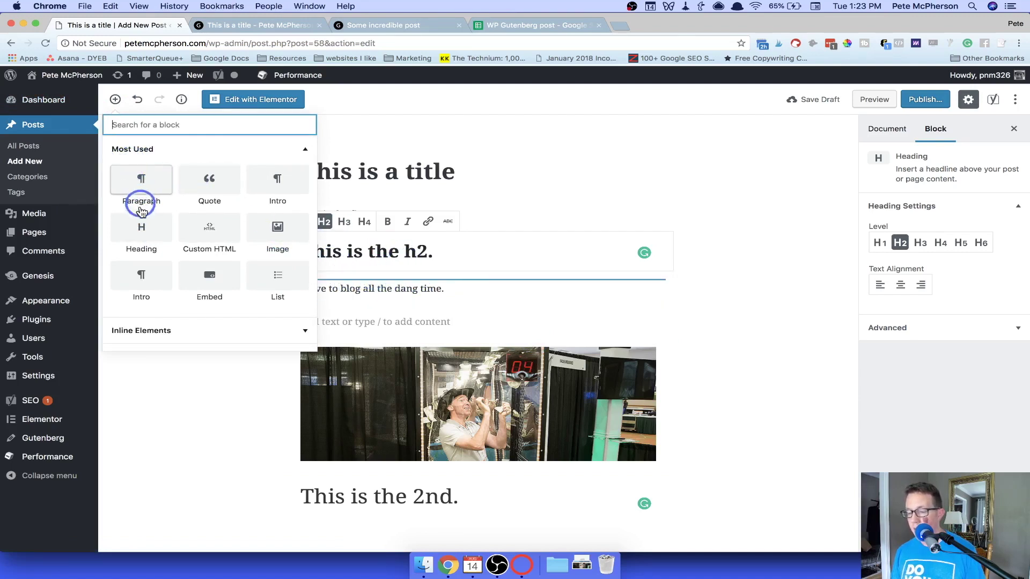
click(216, 226)
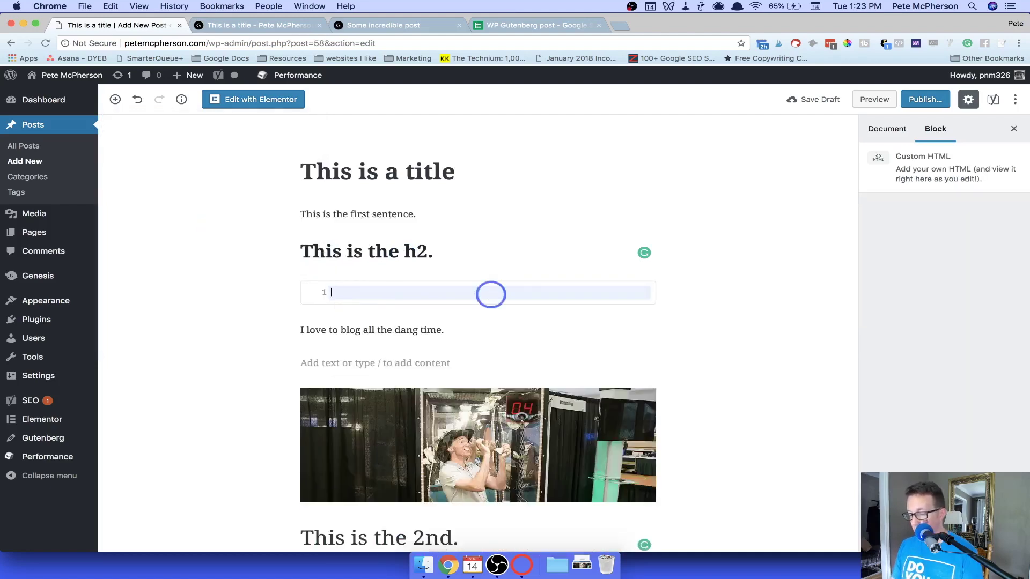
- Enter <div class="boxed"> and <p> on separate lines in the HTML block
text(<div clas)
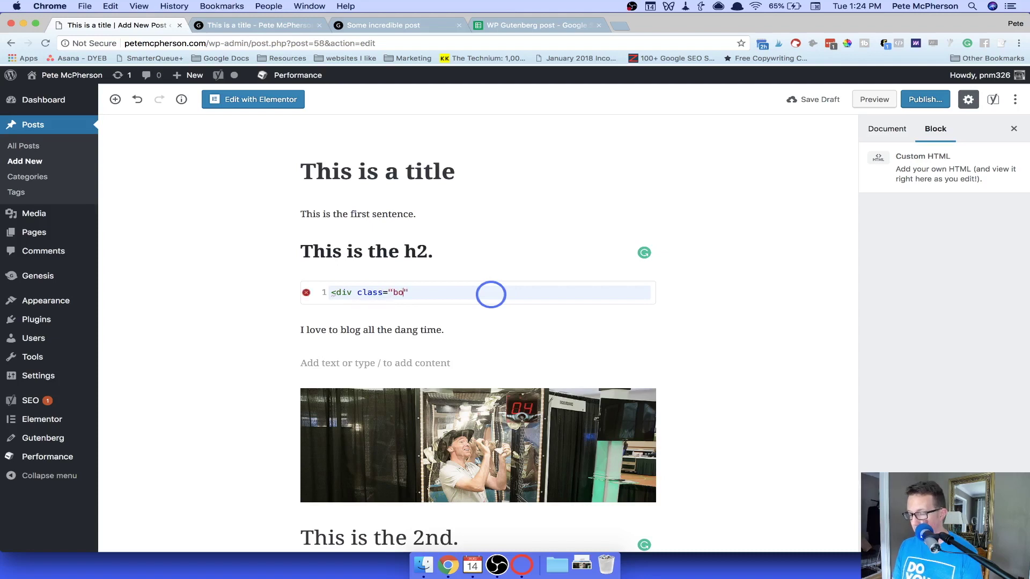
text(s="boxed">)
key(Return)
text(<p)
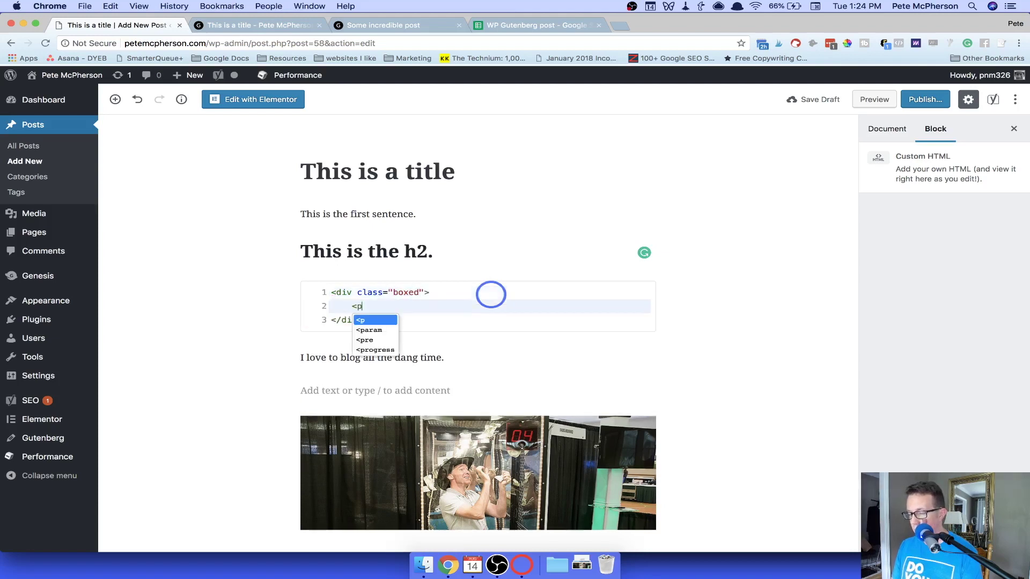
text(>)
key(Return)
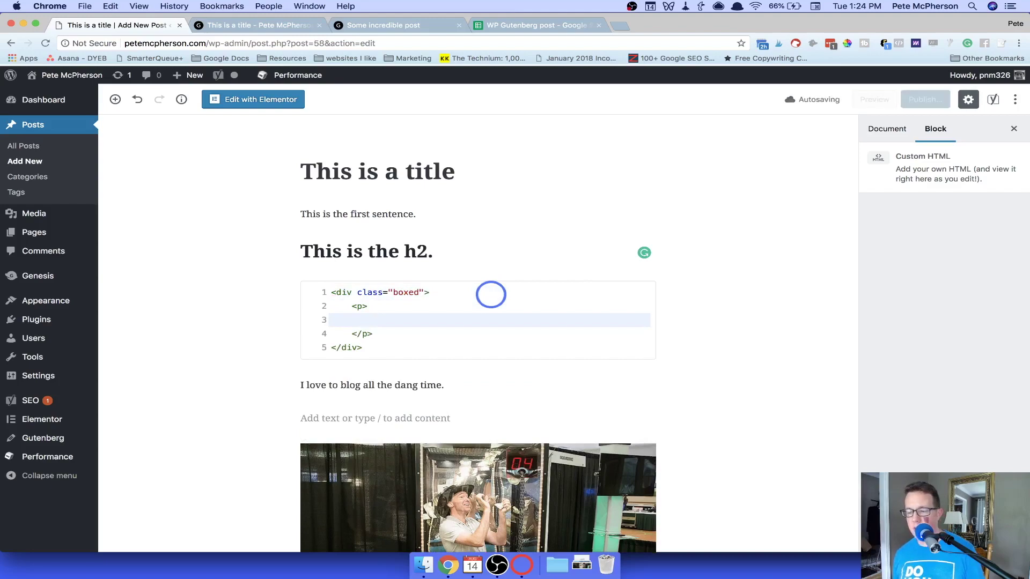
scroll(490, 294, down, 1)
scroll(491, 295, up, 1)
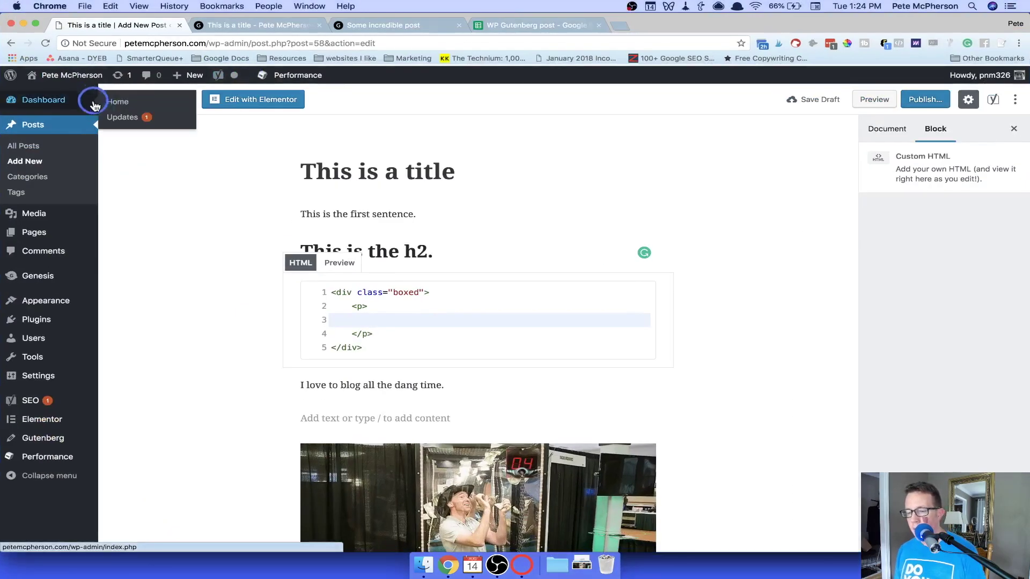
- Deselect the HTML block, check the ⋮ options menu, and open the post's Yoast SEO panel
click(175, 224)
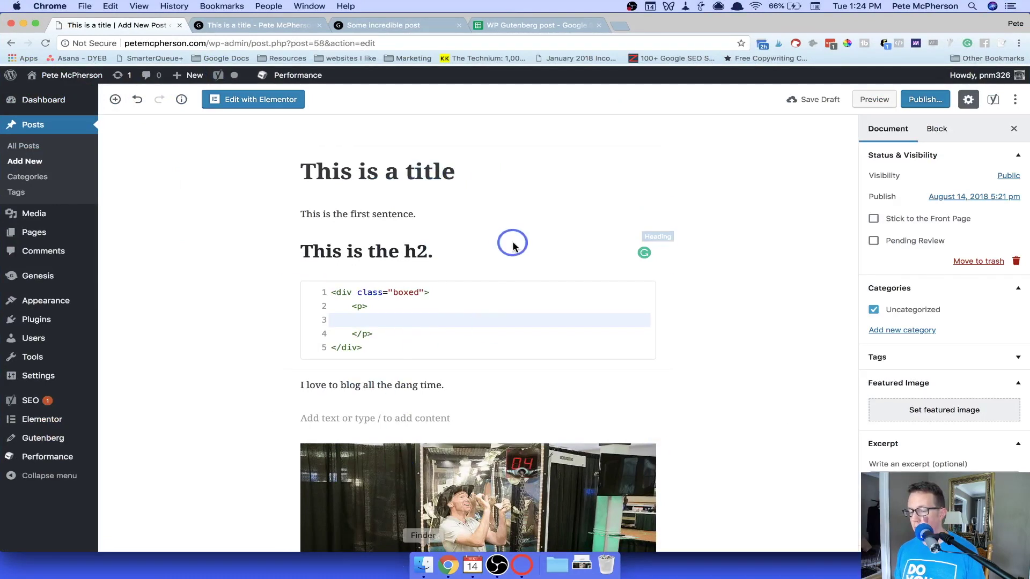
click(1015, 101)
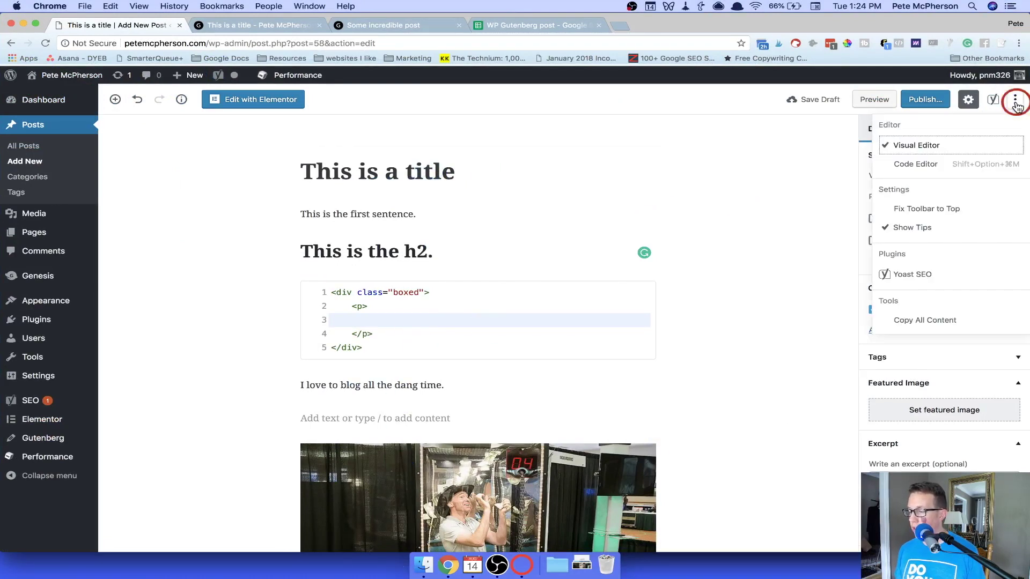
click(441, 225)
click(390, 173)
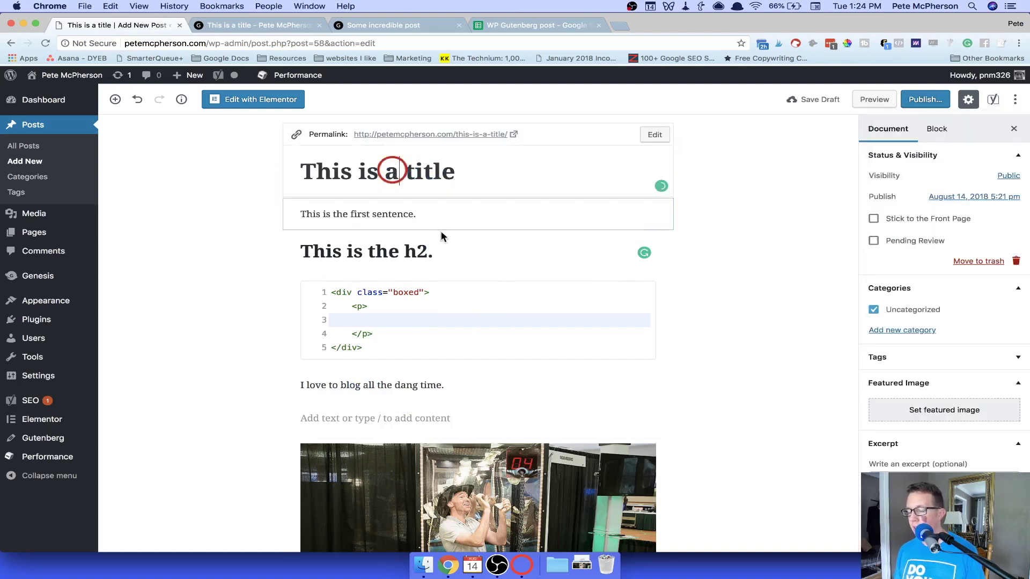
scroll(413, 239, down, 3)
scroll(413, 239, down, 12)
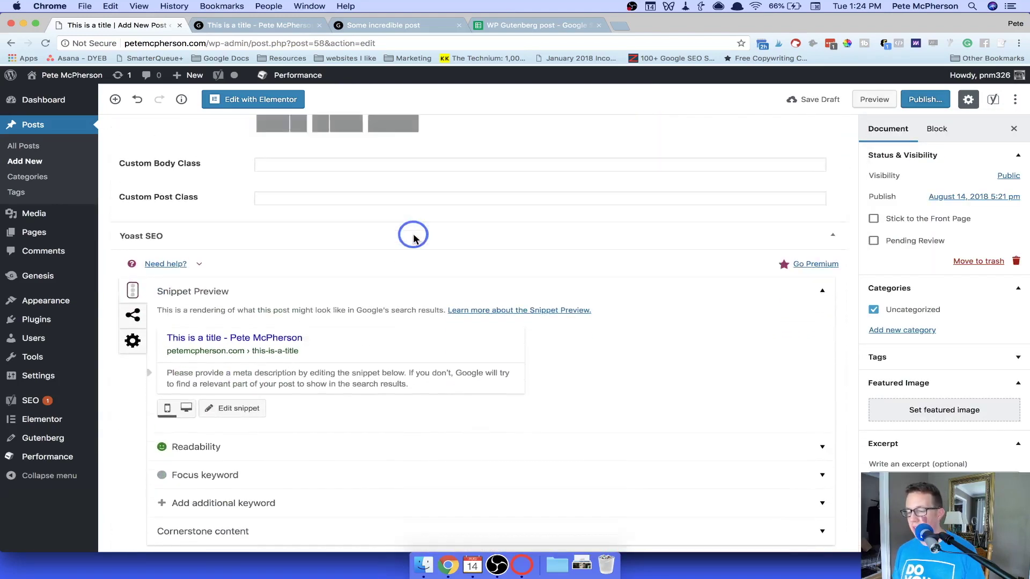
scroll(413, 239, up, 11)
scroll(425, 209, up, 3)
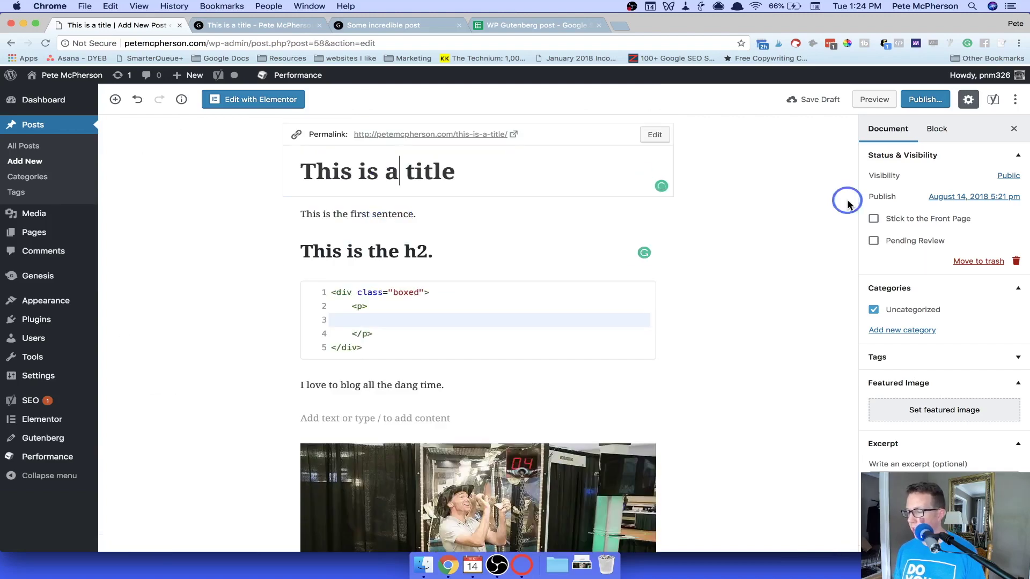
click(993, 100)
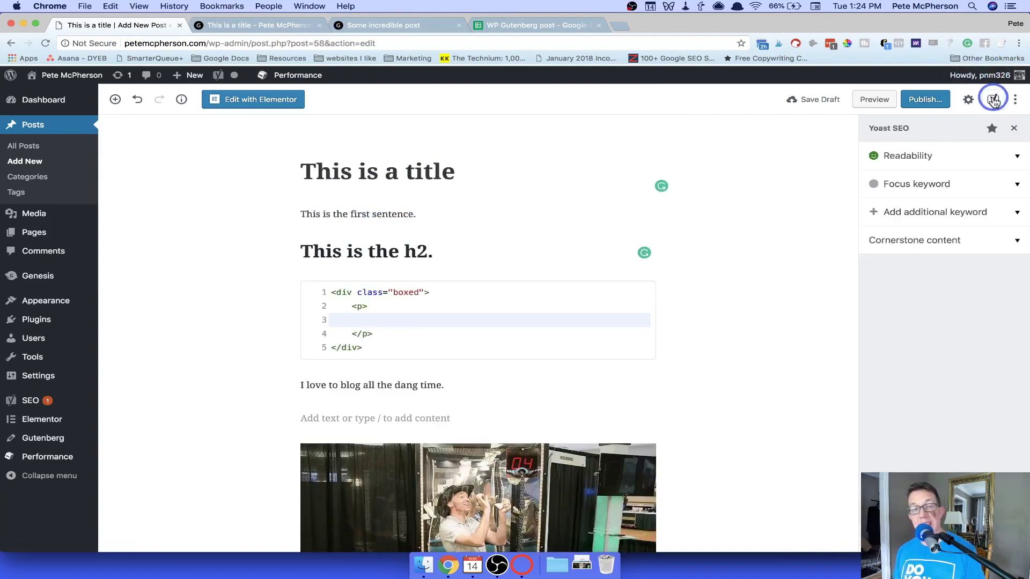
- Expand the Yoast Readability results (one problem, five good) and scroll to the empty focus keyword
click(922, 160)
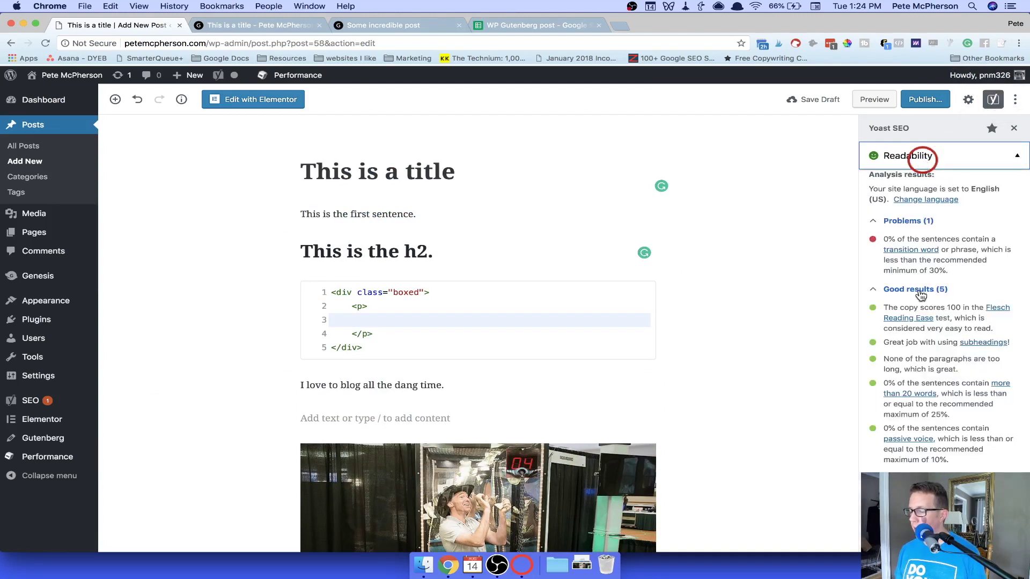
scroll(953, 357, down, 5)
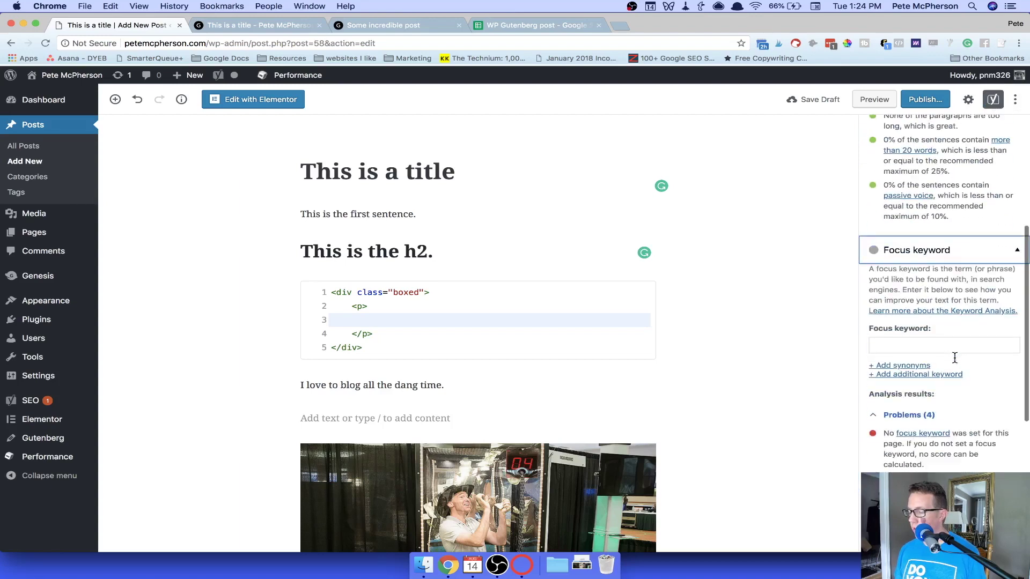
click(220, 210)
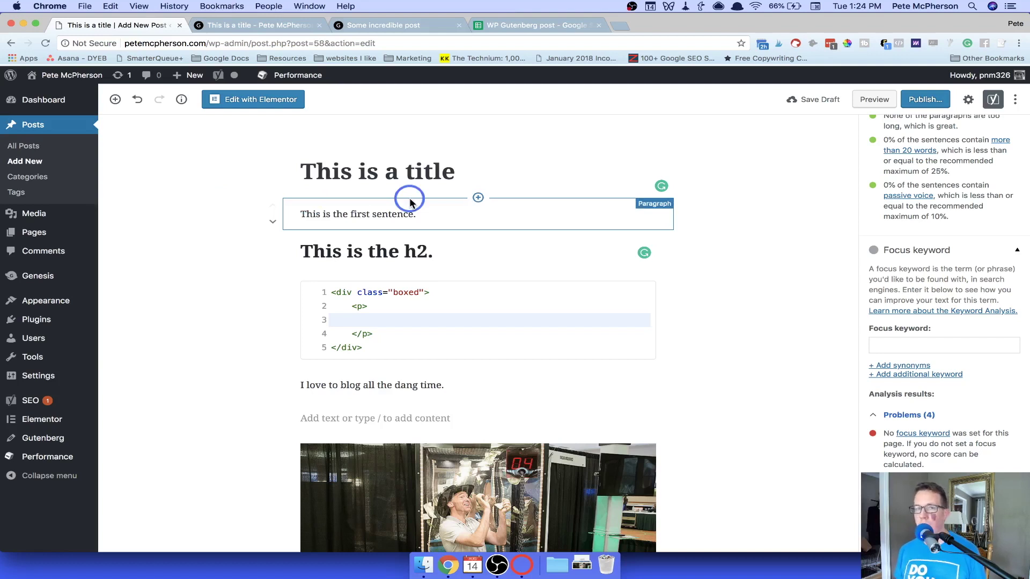
- Select the post title 'This is a title' to reveal its permalink, then scroll through the post
click(320, 172)
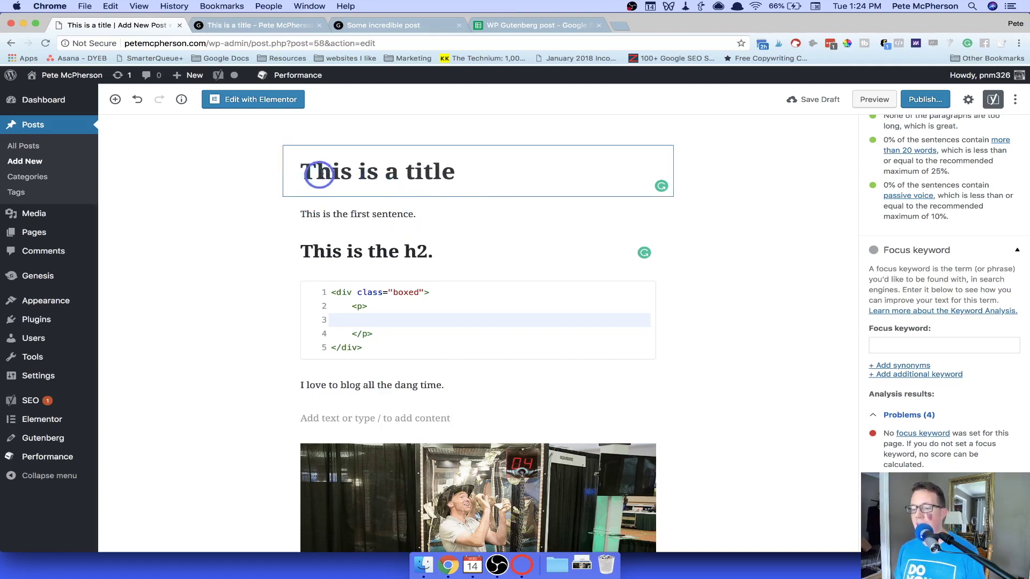
click(480, 169)
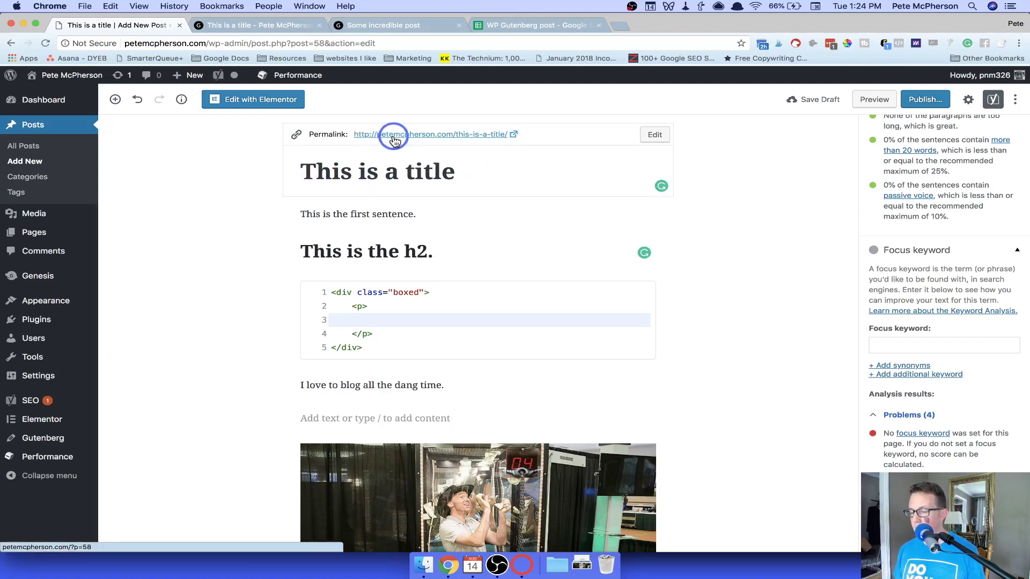
scroll(395, 210, down, 2)
scroll(394, 210, down, 5)
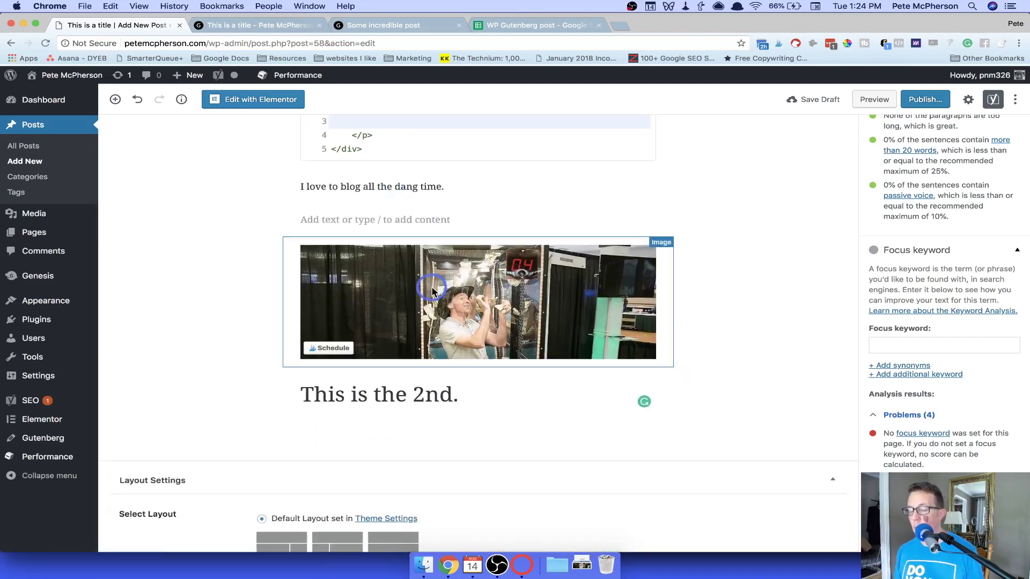